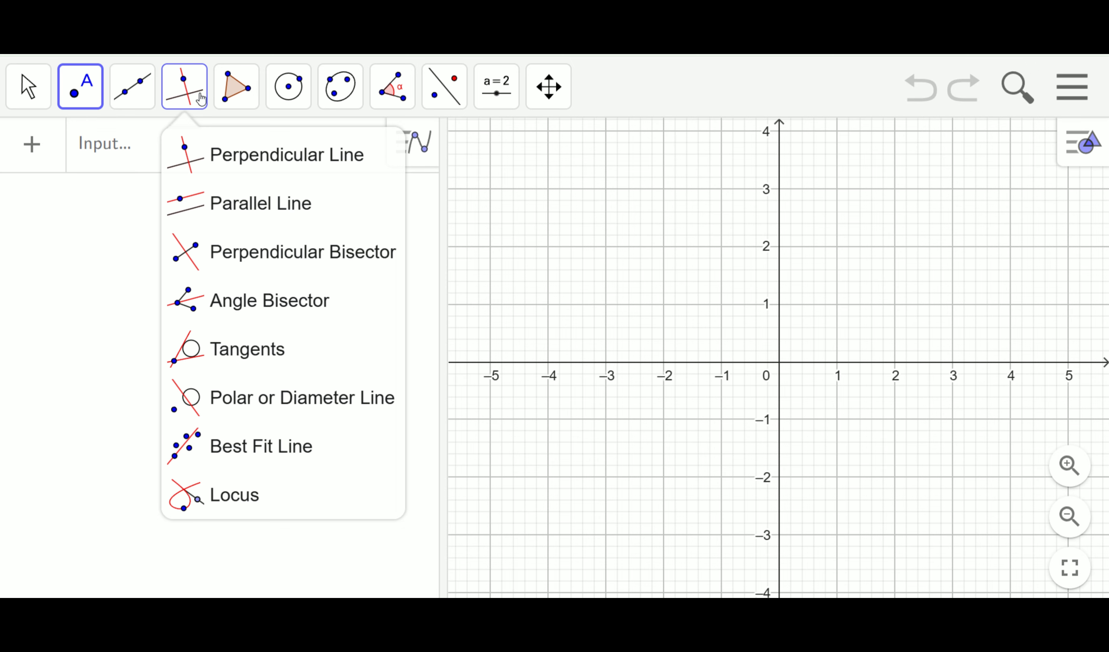
click(227, 98)
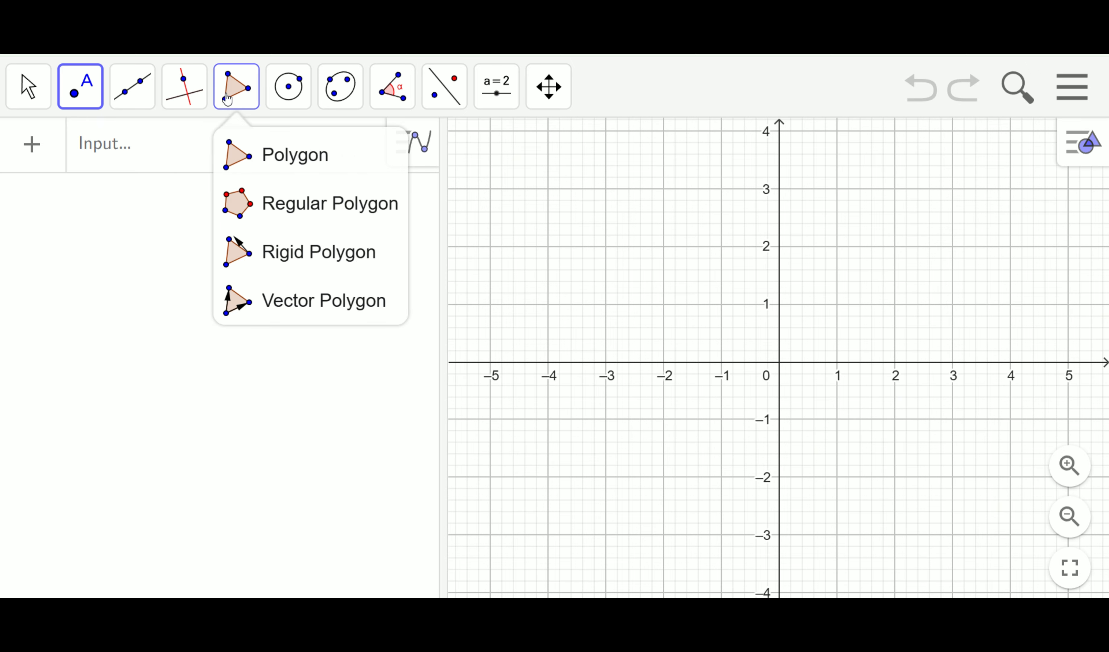
click(289, 98)
click(340, 99)
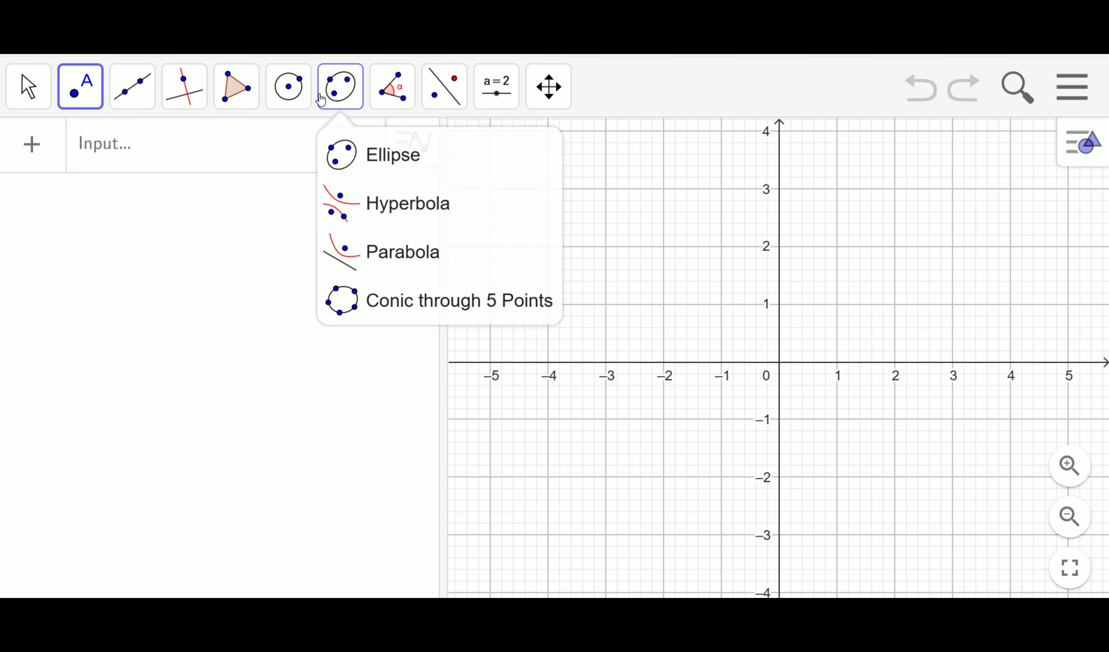
click(397, 100)
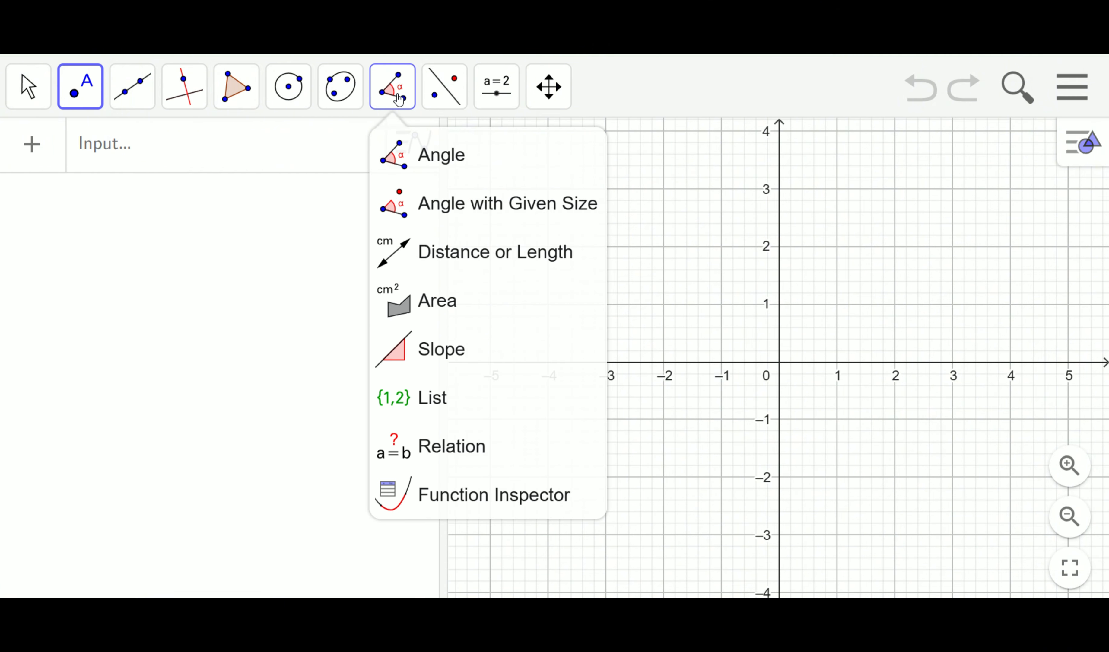
click(443, 98)
click(494, 101)
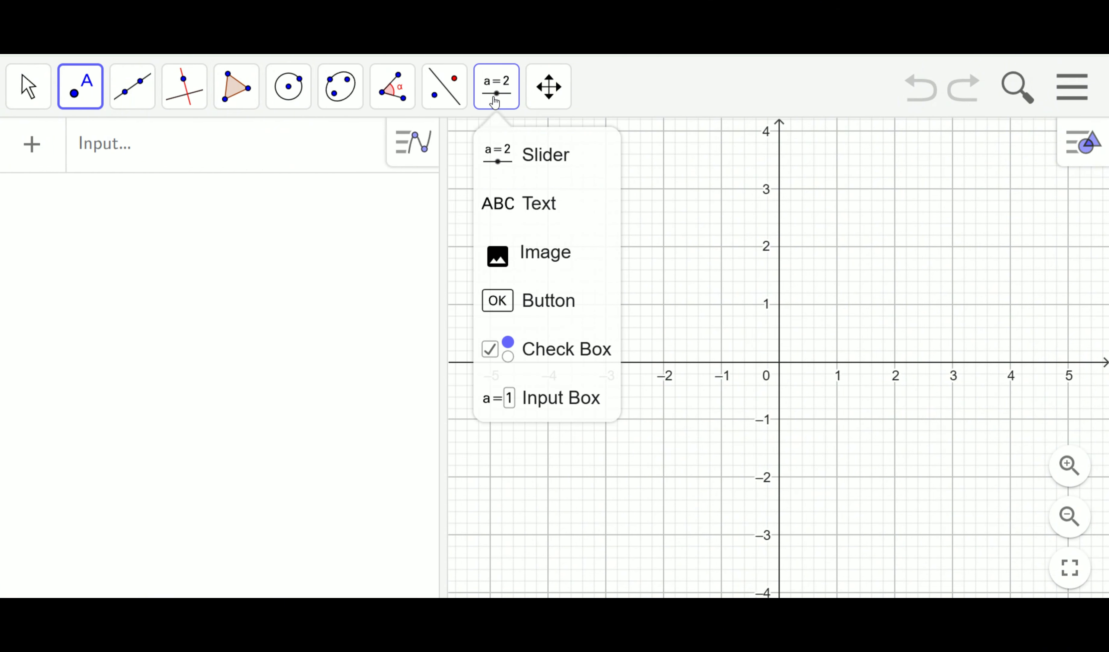
click(535, 102)
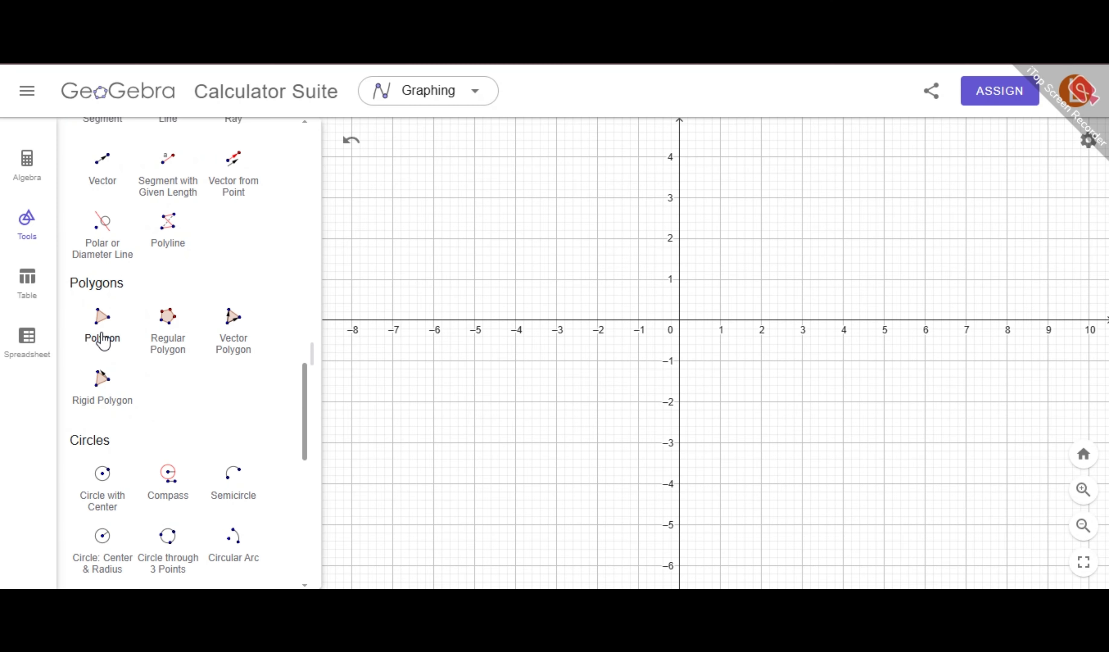
Draw a triangle with the Polygon tool using vertices (0, 0), (0, 4) and (4, 0)
click(57, 389)
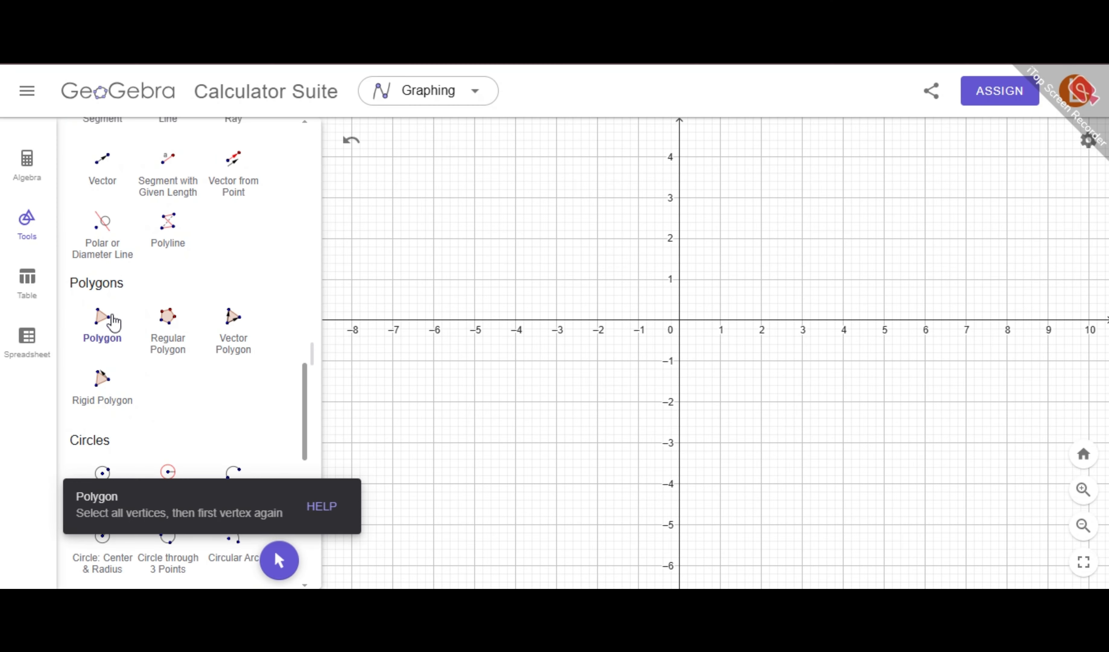
click(679, 320)
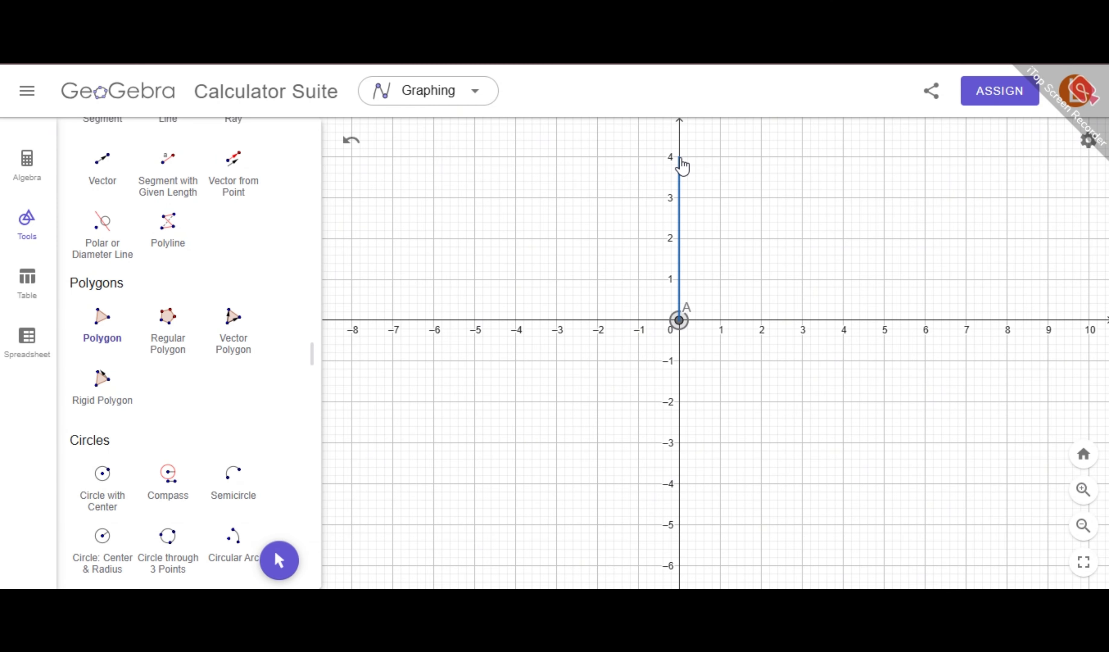
click(678, 156)
click(840, 321)
click(679, 319)
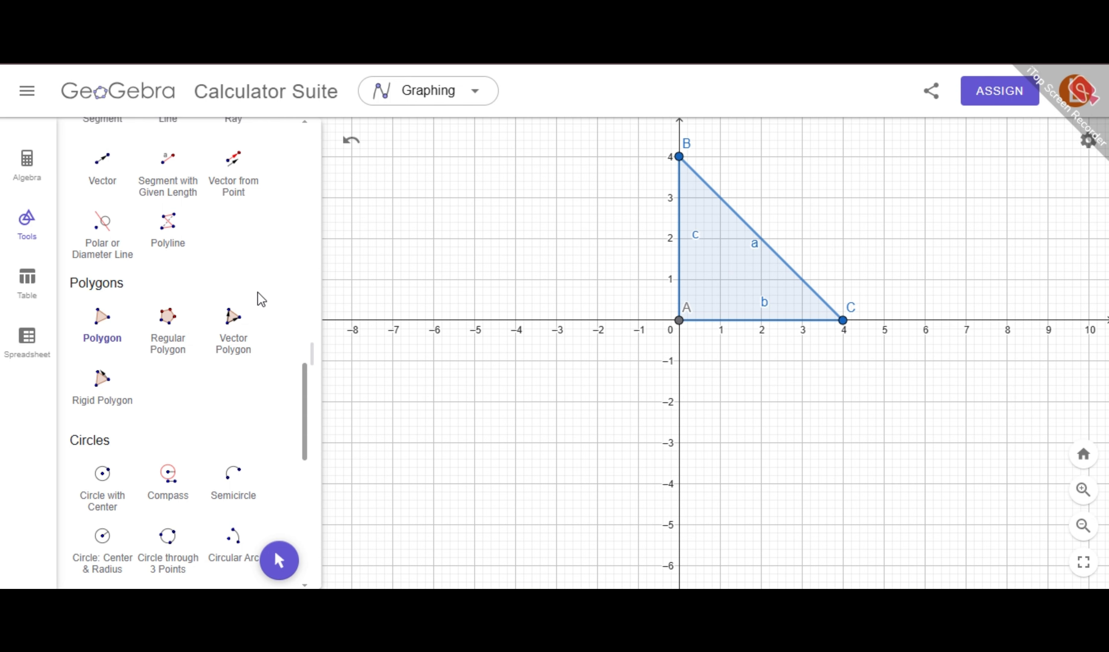
Construct the midpoints of the triangle's three sides, starting with the side from B to C
drag(306, 408, 305, 332)
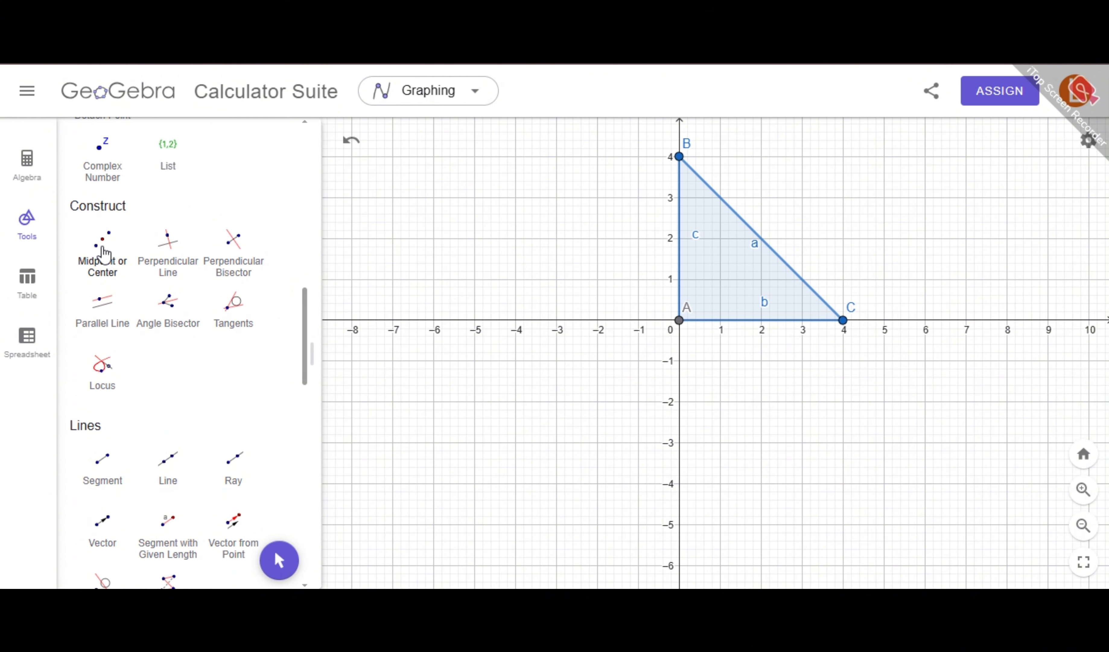
click(102, 256)
click(679, 156)
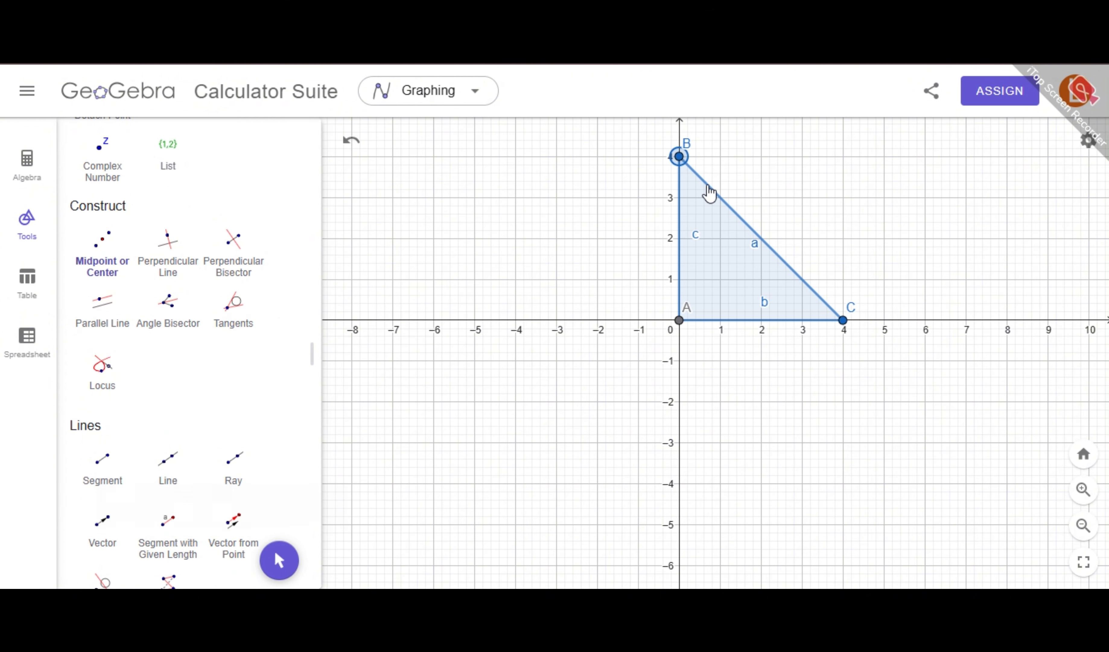
click(843, 320)
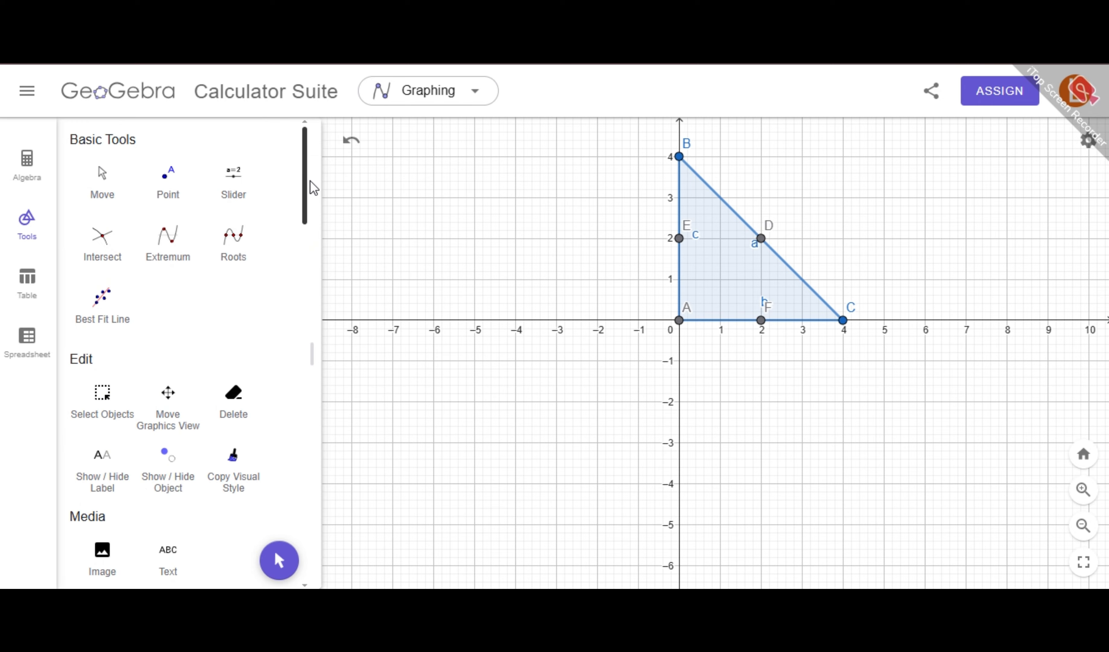
Draw the three medians as segments joining E to C, F to B and D to A
drag(308, 179, 317, 408)
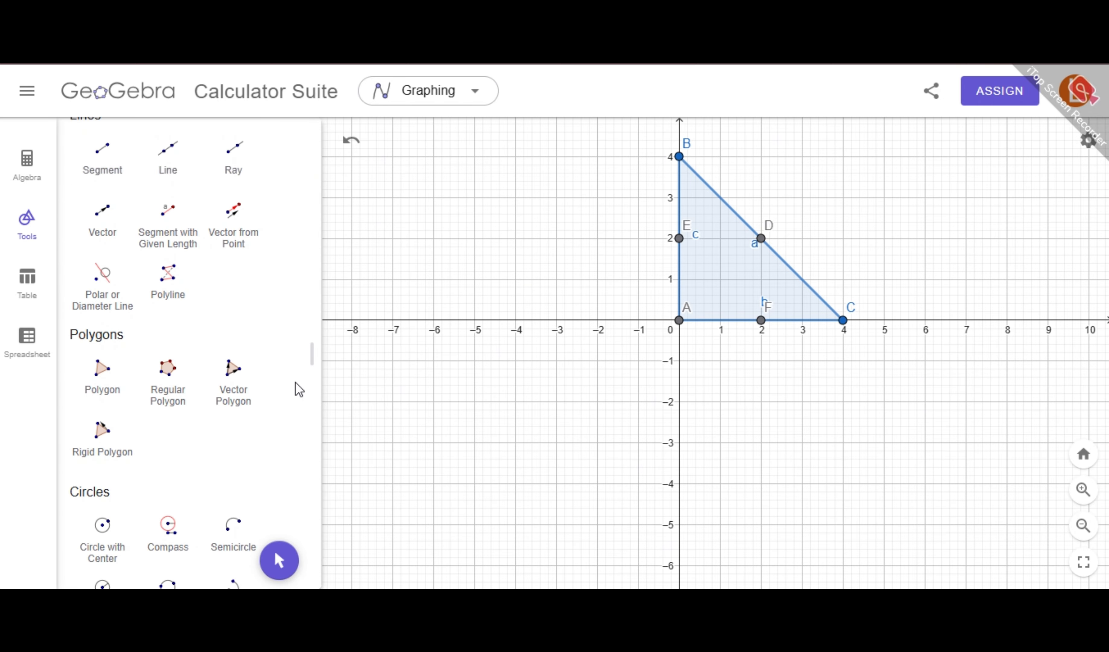
click(108, 176)
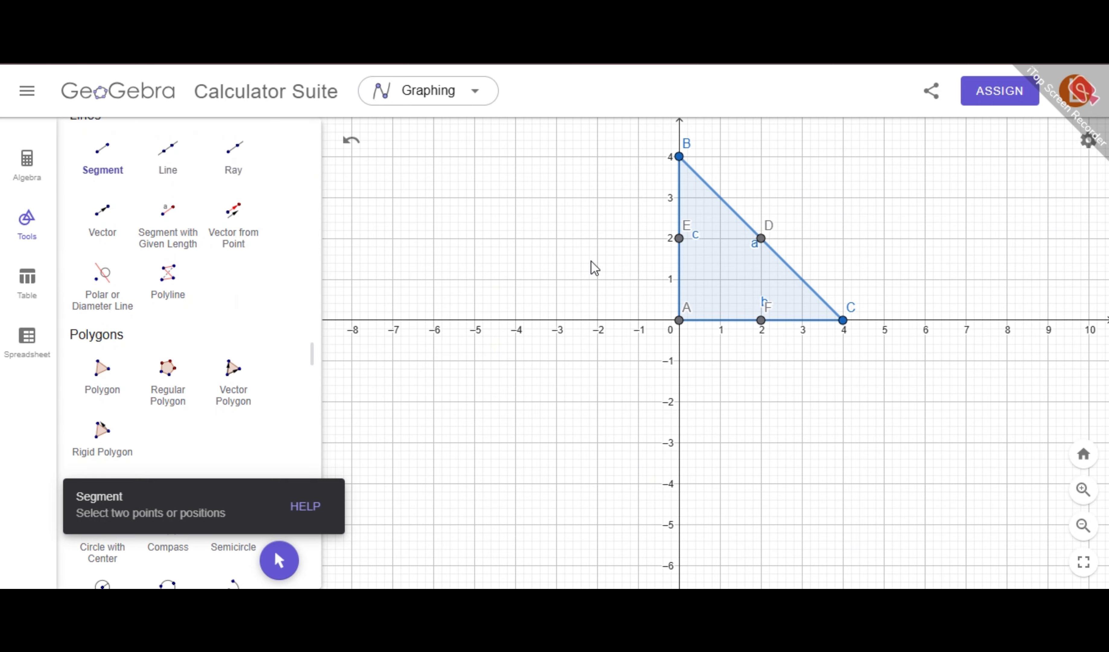
click(679, 238)
click(842, 320)
click(761, 320)
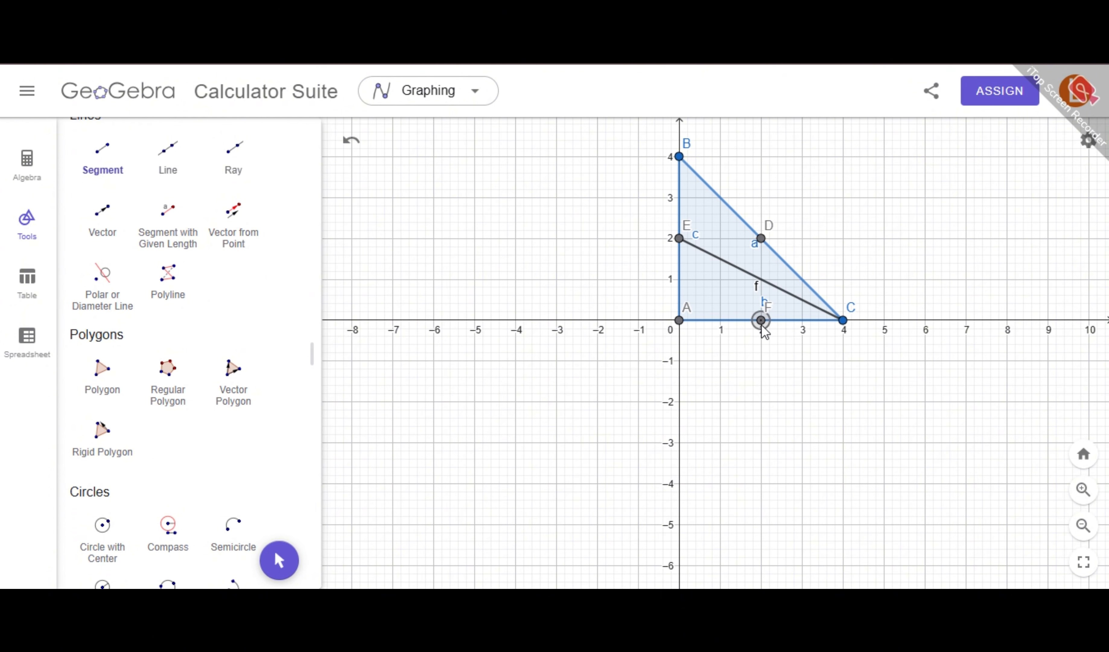
click(679, 157)
click(761, 238)
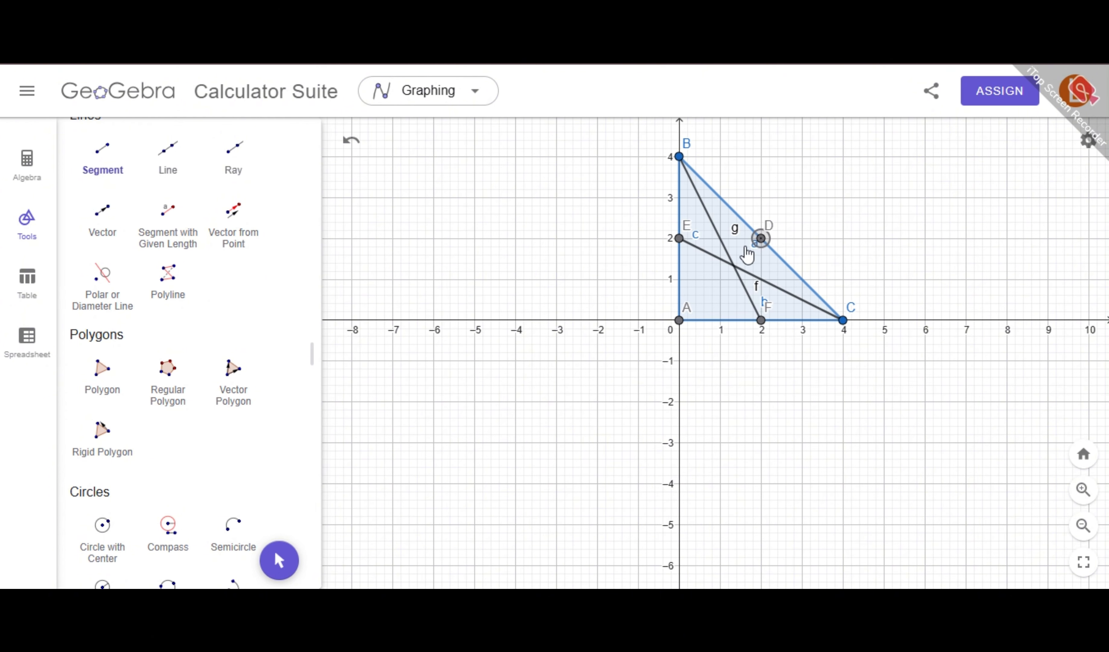
click(678, 326)
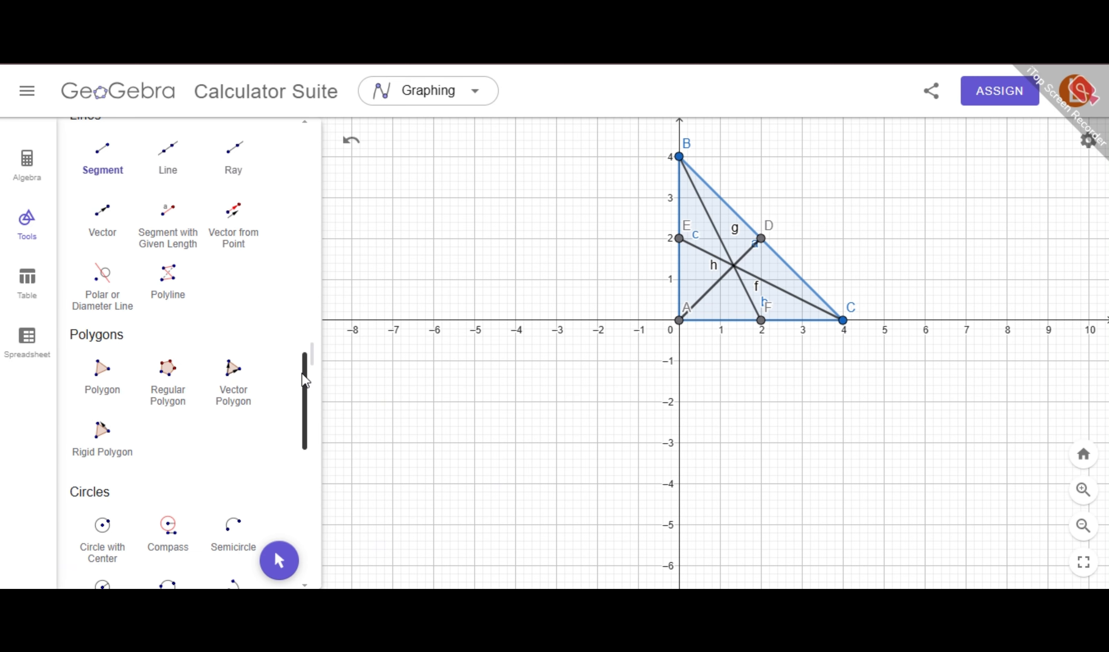
Mark the intersection point of the medians and undo the coordinate text placed at vertex C
drag(303, 371, 298, 146)
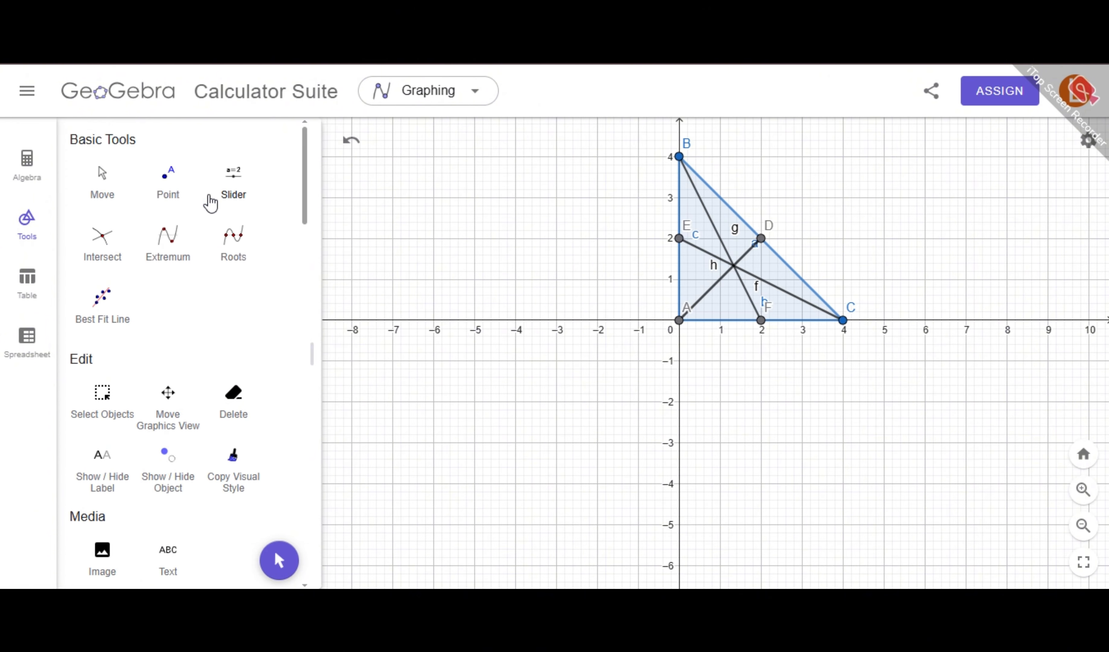
drag(79, 288, 459, 261)
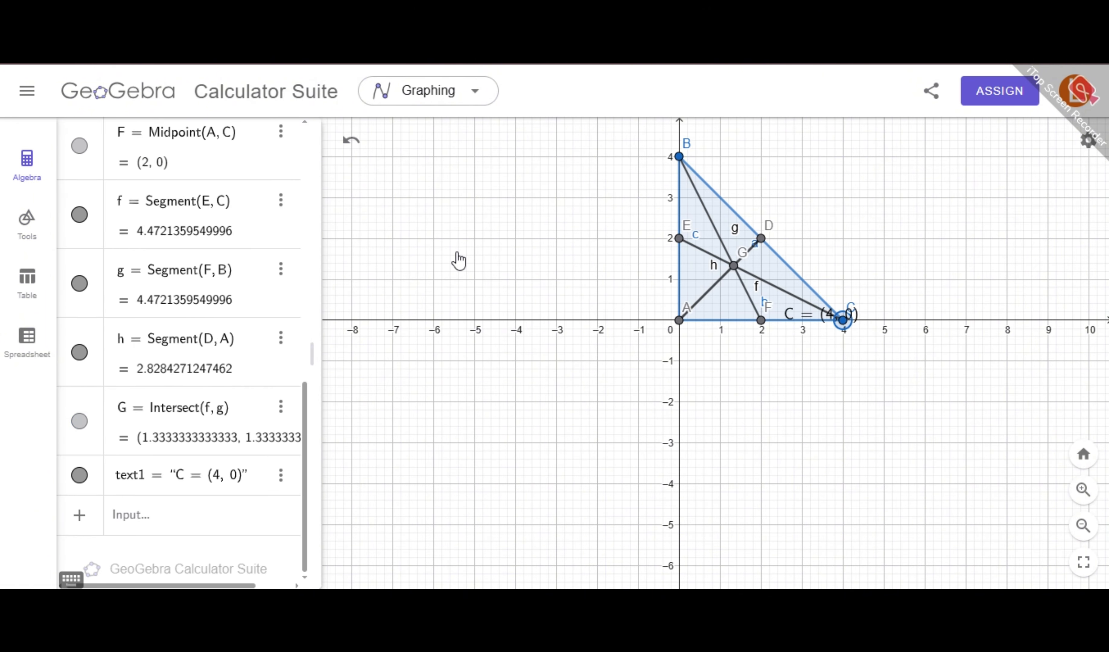
click(352, 140)
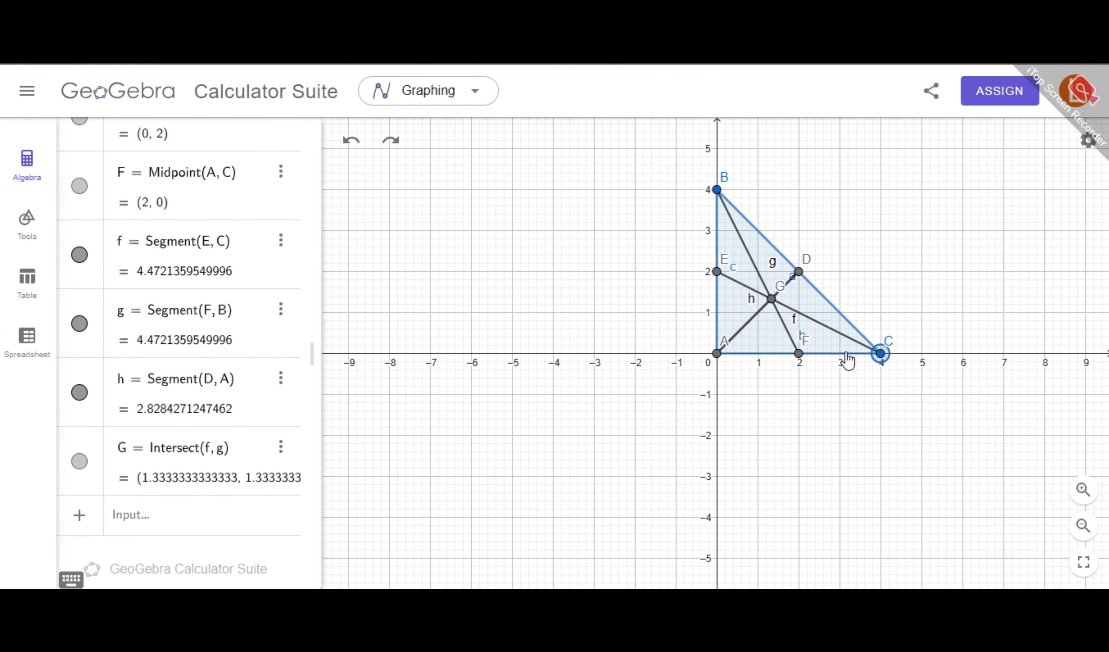
Move vertex C along the x-axis to (8, 0) and on to about (14.6, 0)
drag(880, 355, 1045, 362)
drag(934, 430, 662, 498)
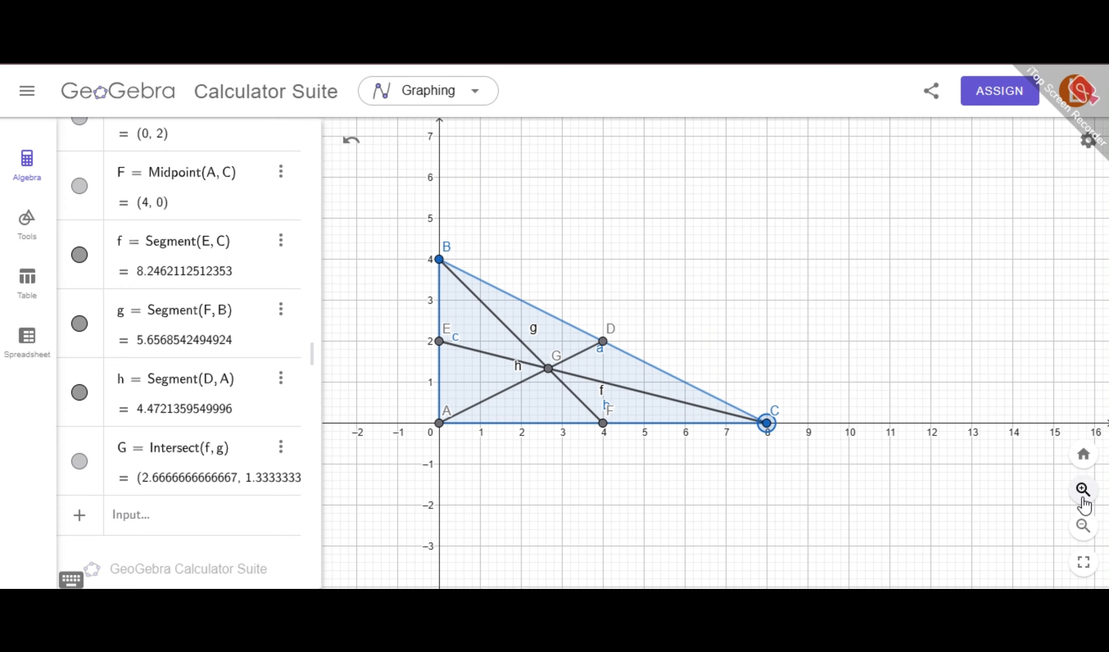
click(1082, 492)
click(1085, 526)
click(1084, 526)
drag(752, 400, 946, 407)
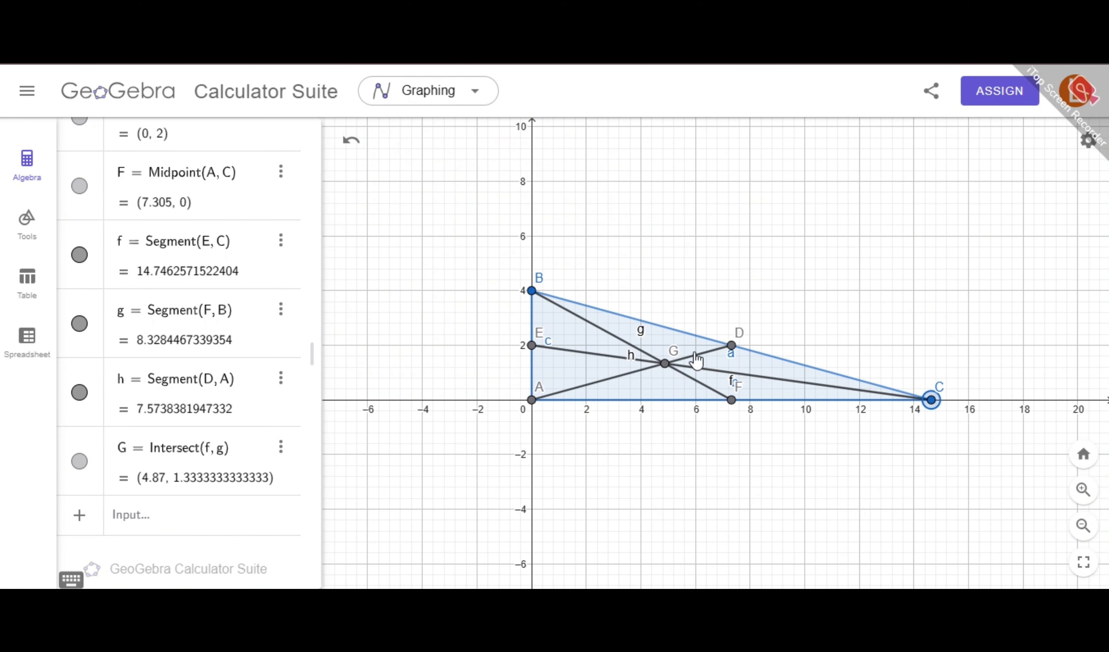
Enlarge the triangle by moving vertex B up to about (0, 11.6) and vertex C out to about (22.8, 0)
drag(531, 290, 530, 171)
drag(610, 208, 565, 286)
drag(487, 249, 505, 77)
drag(887, 478, 1105, 477)
drag(493, 120, 488, 166)
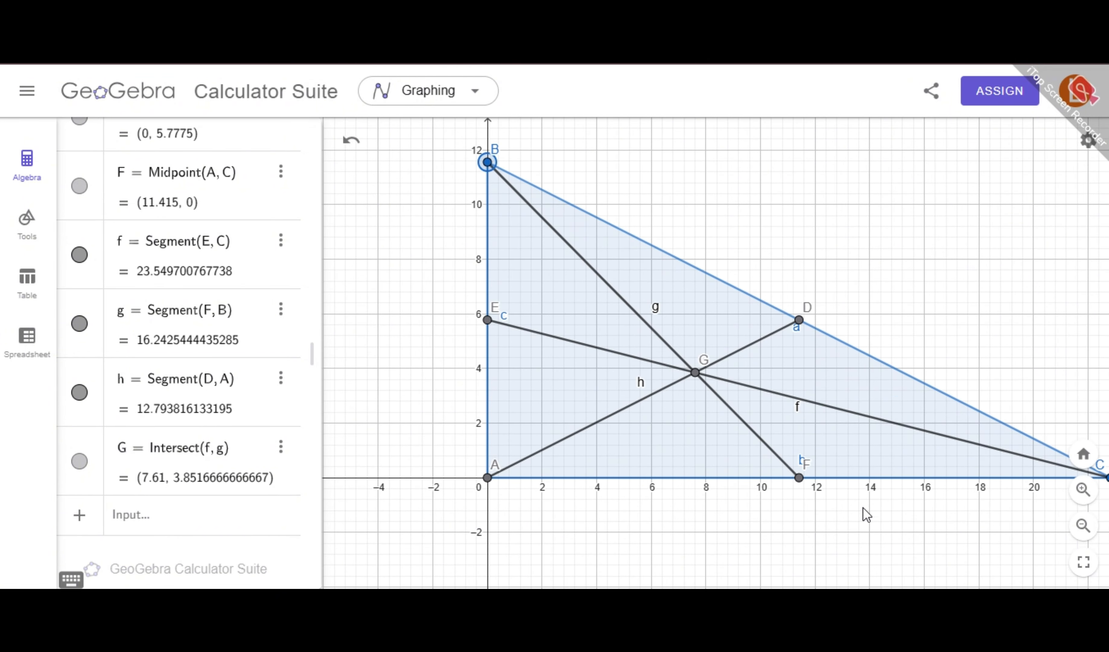
Move vertex C back along the x-axis toward the origin to narrow the triangle
drag(864, 510, 673, 513)
drag(920, 480, 636, 481)
drag(400, 335, 509, 336)
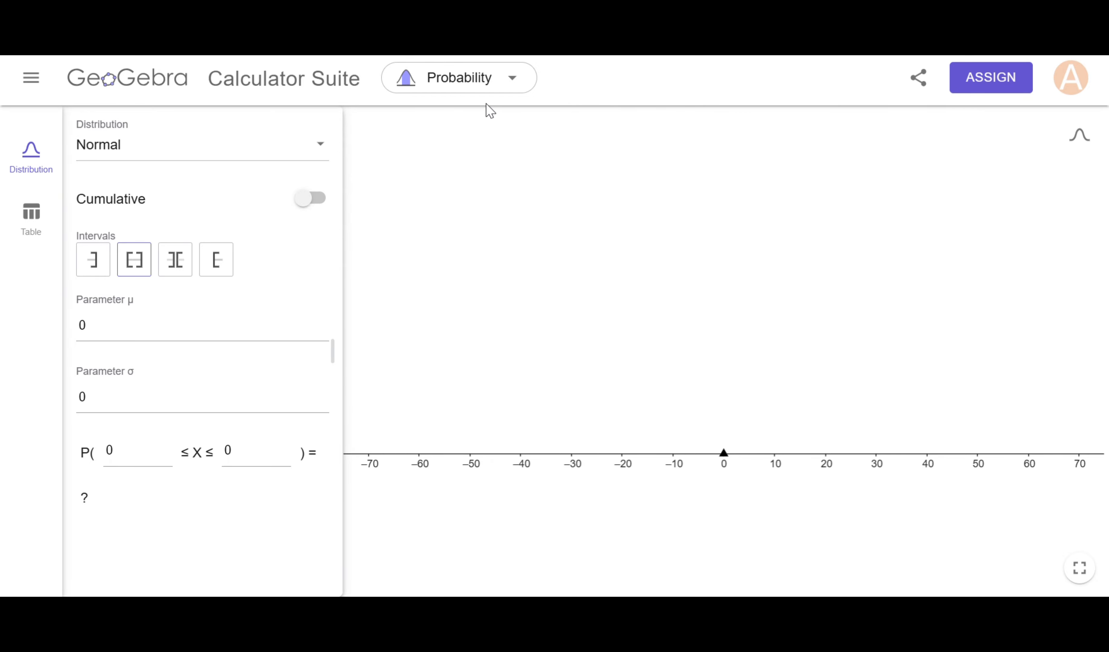
Choose the Normal distribution in the probability calculator and set its parameter μ to 100
click(318, 152)
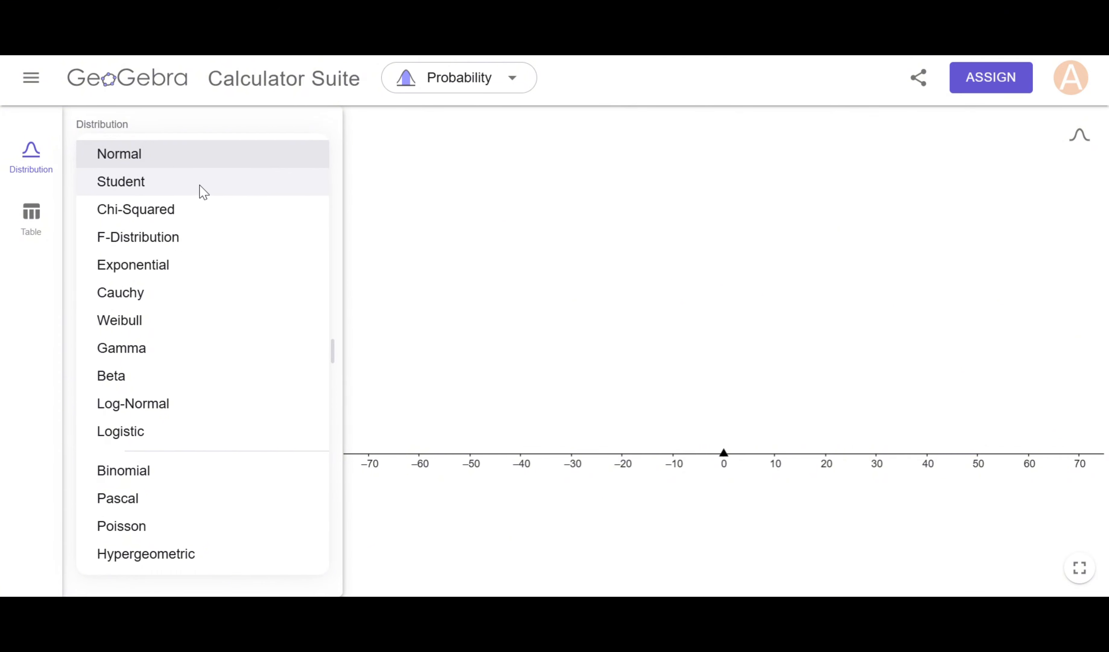
click(198, 154)
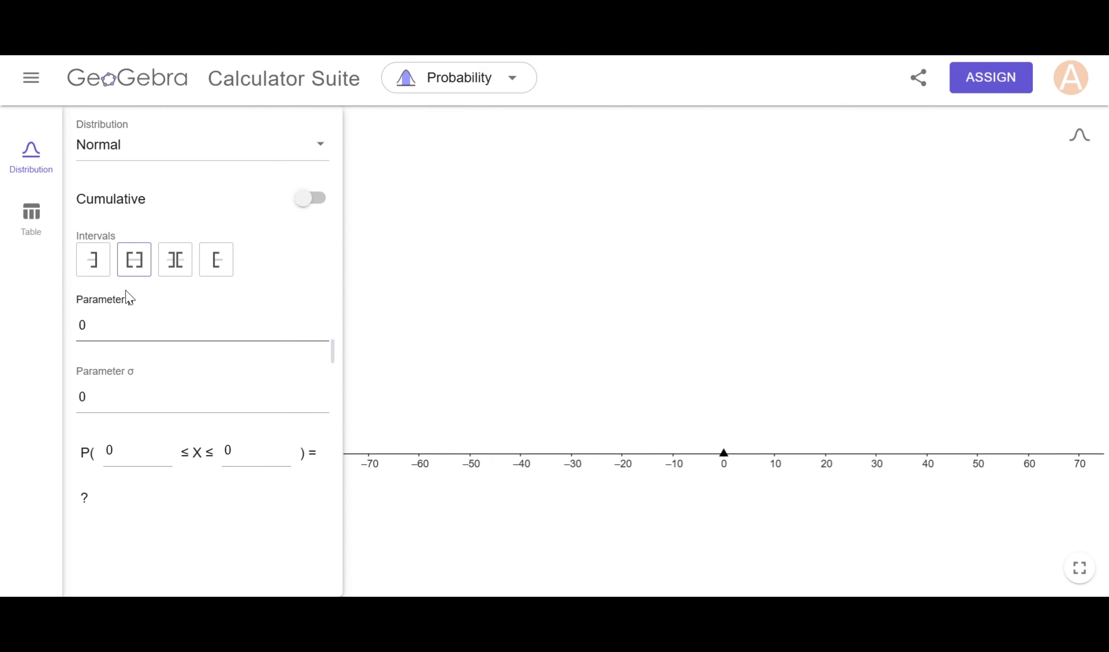
click(102, 325)
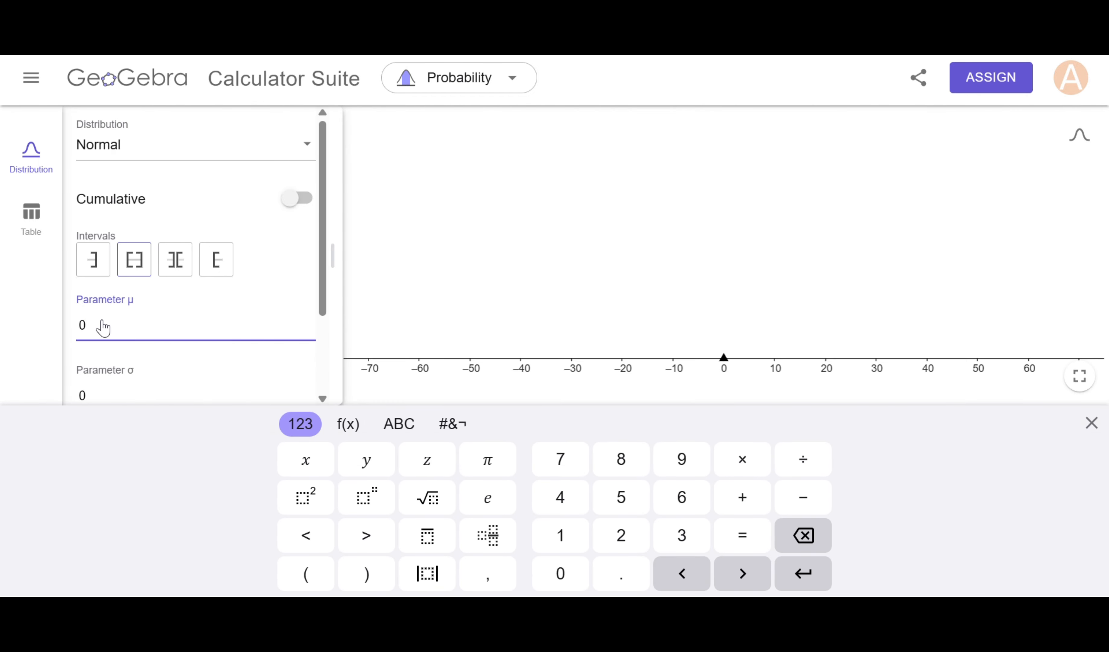
text(1)
key(BackSpace)
key(BackSpace)
text(100)
Set the normal distribution's parameter σ to 15
scroll(119, 325, down, 2)
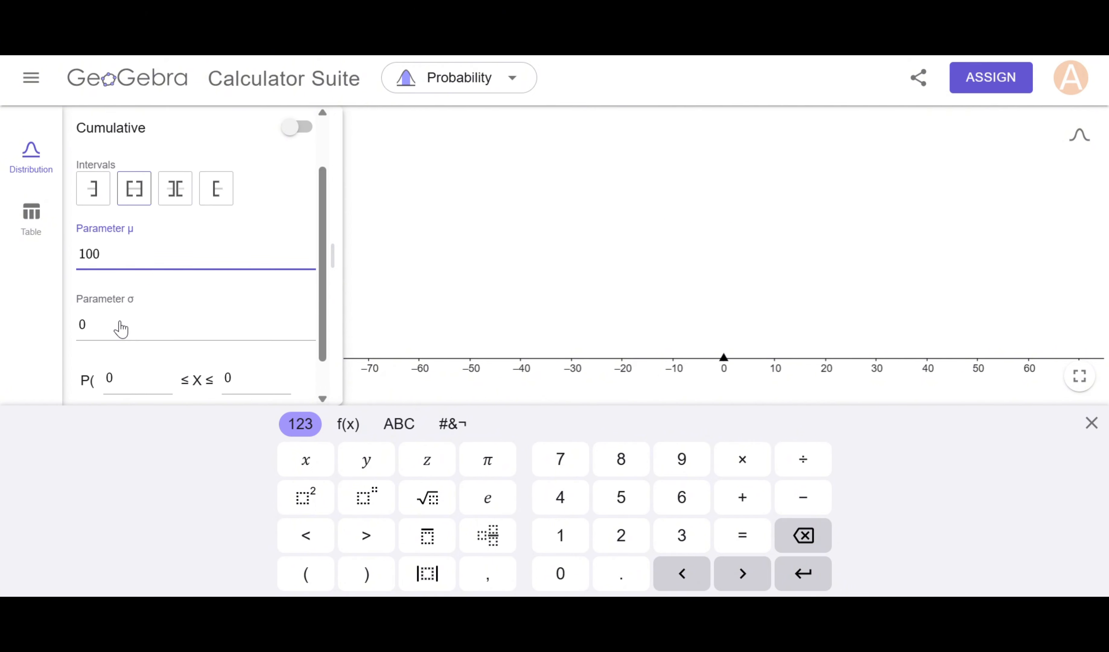
click(108, 313)
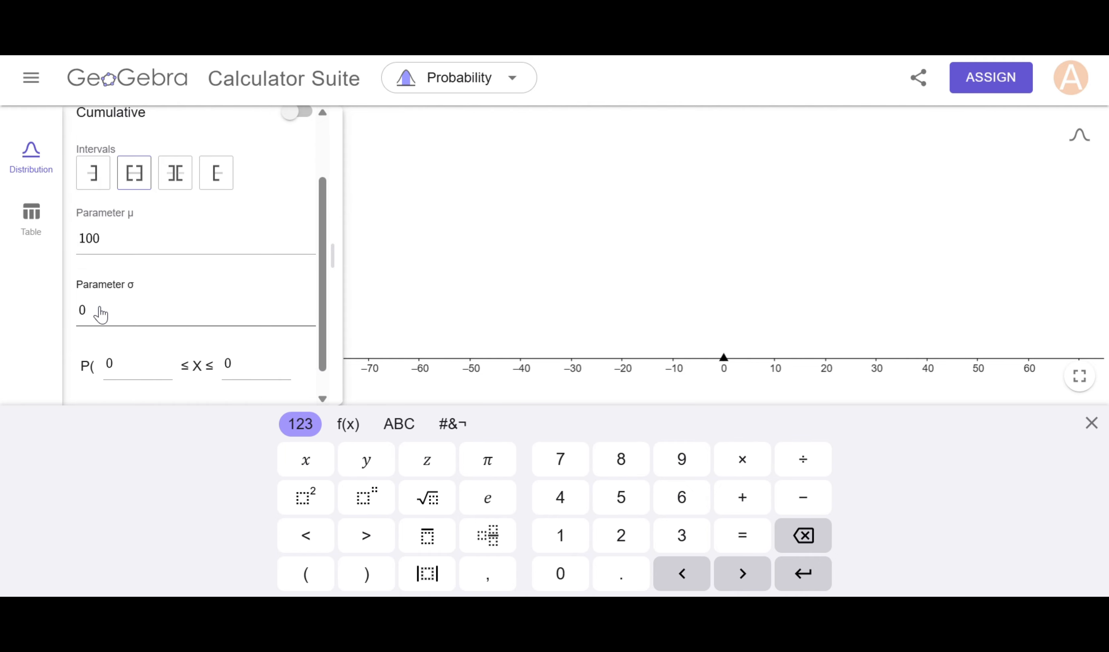
click(95, 312)
key(BackSpace)
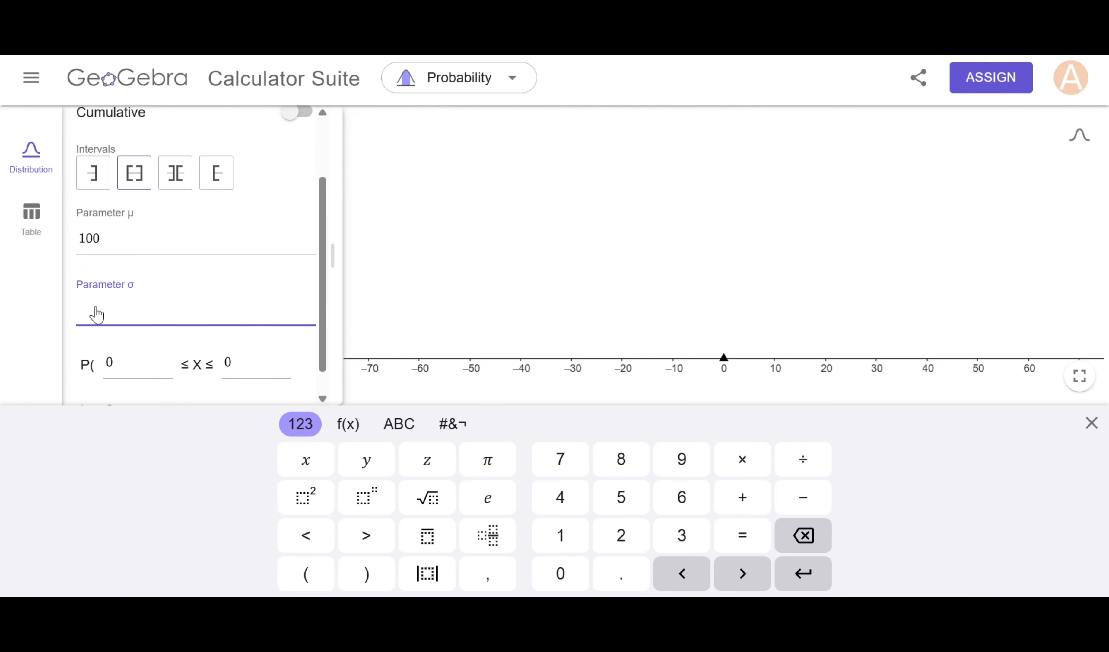
text(15)
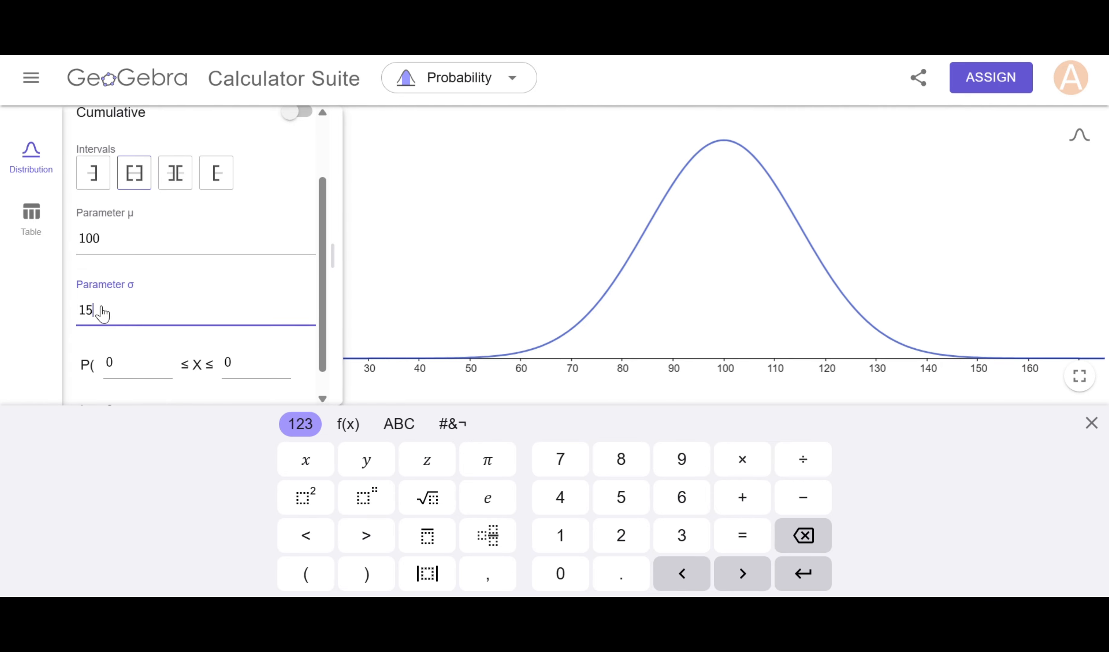
Calculate the probability that X lies between 85 and 115 by entering both interval limits
scroll(102, 315, down, 1)
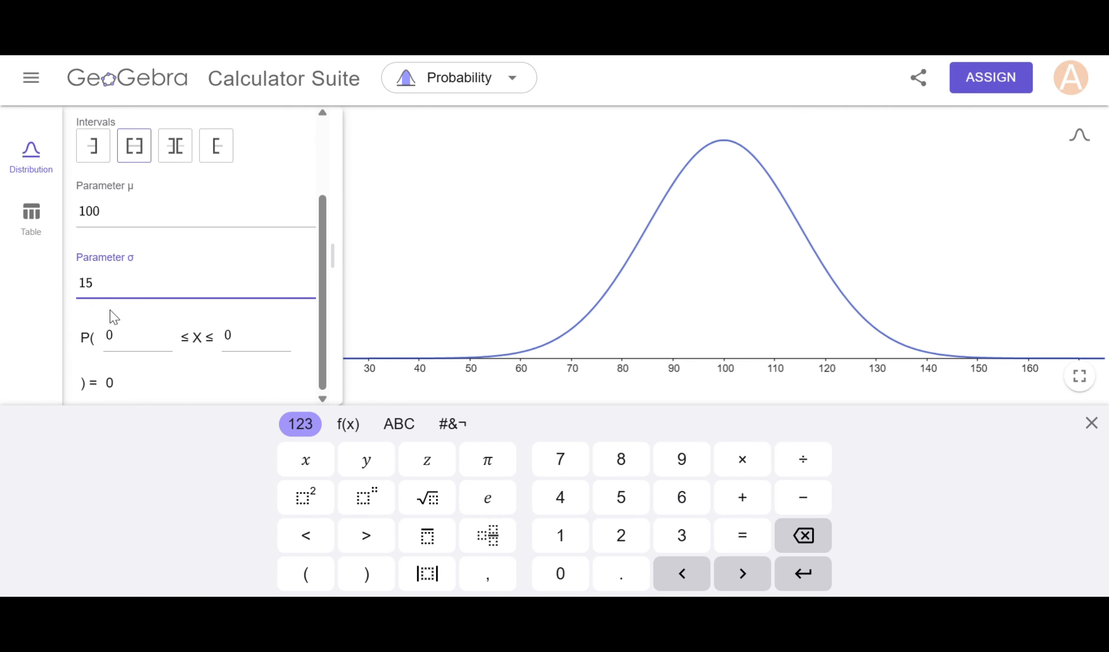
click(134, 339)
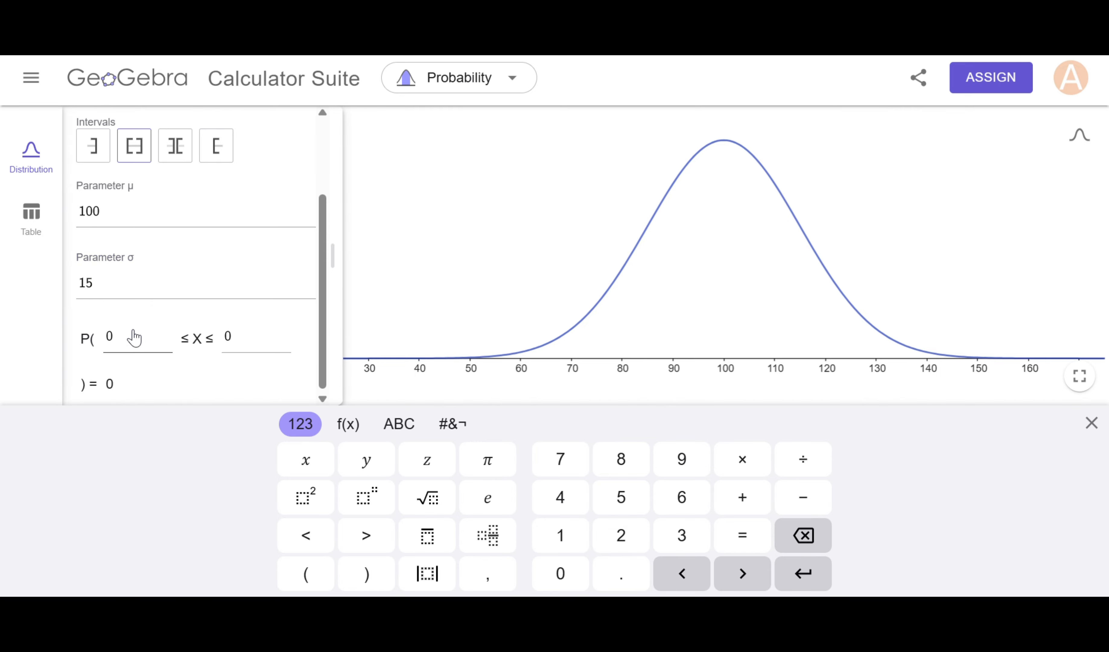
key(BackSpace)
text(85)
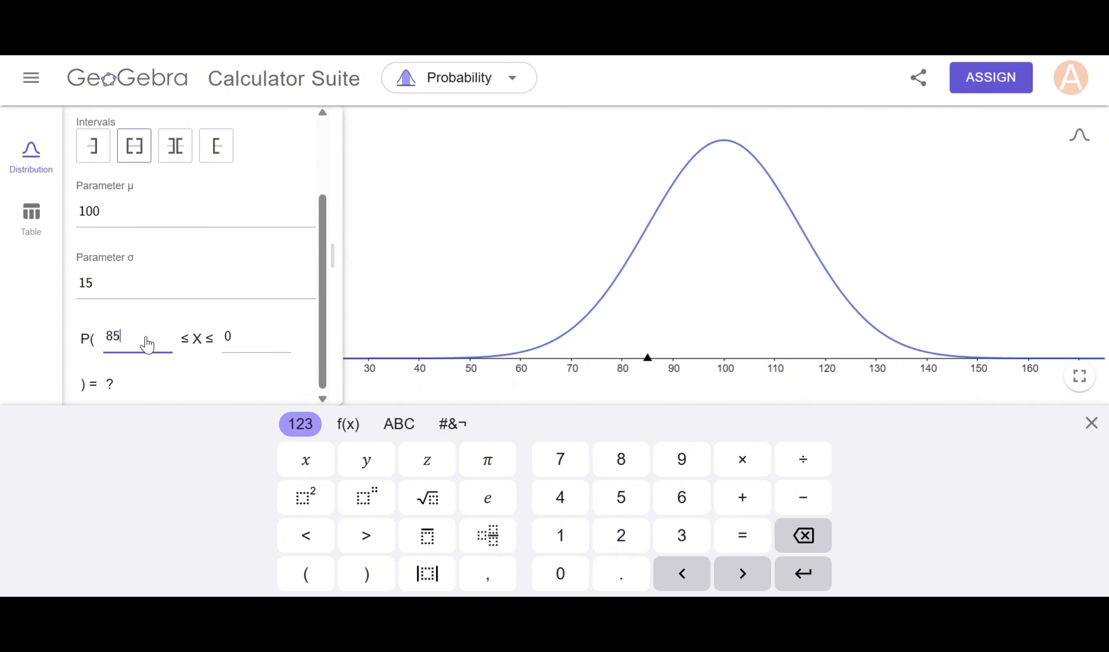
click(254, 335)
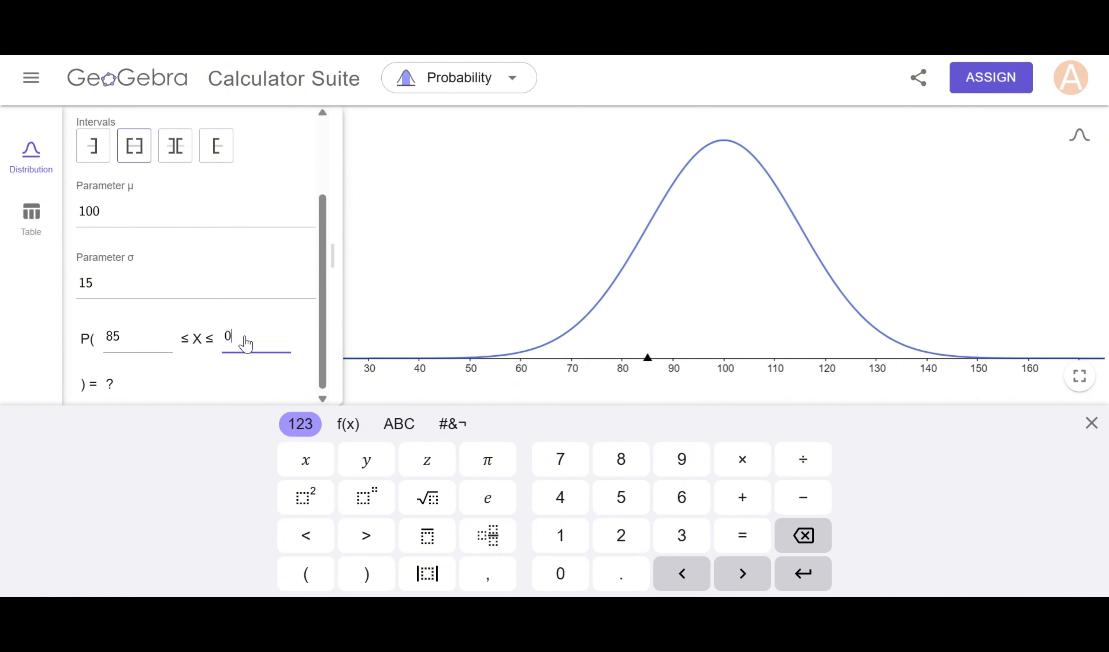
key(BackSpace)
text(115)
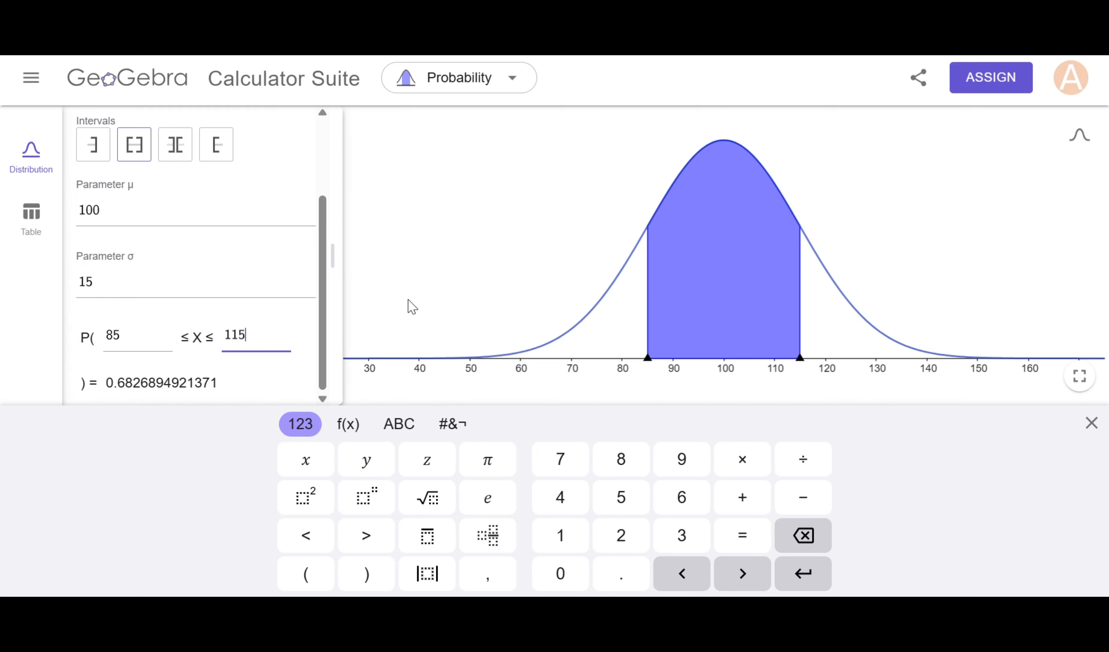
Move the shaded interval's lower limit inward to about 86.16 and its upper limit outward along the axis
click(452, 299)
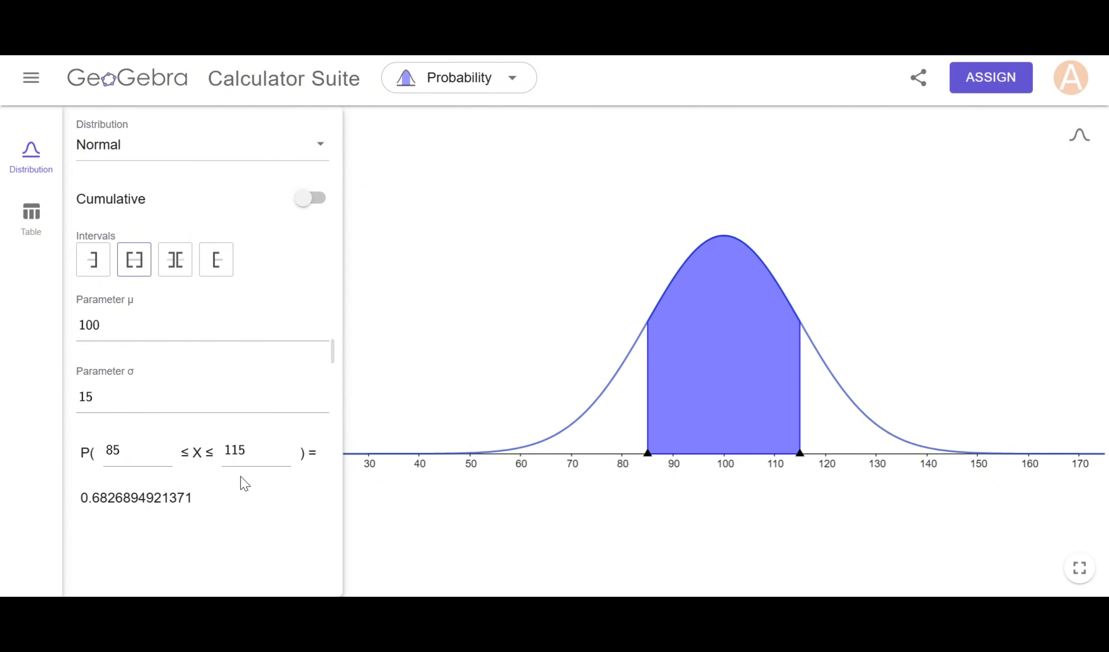
mouse_move(648, 453)
mouse_down()
mouse_move(588, 453)
mouse_move(653, 455)
mouse_up()
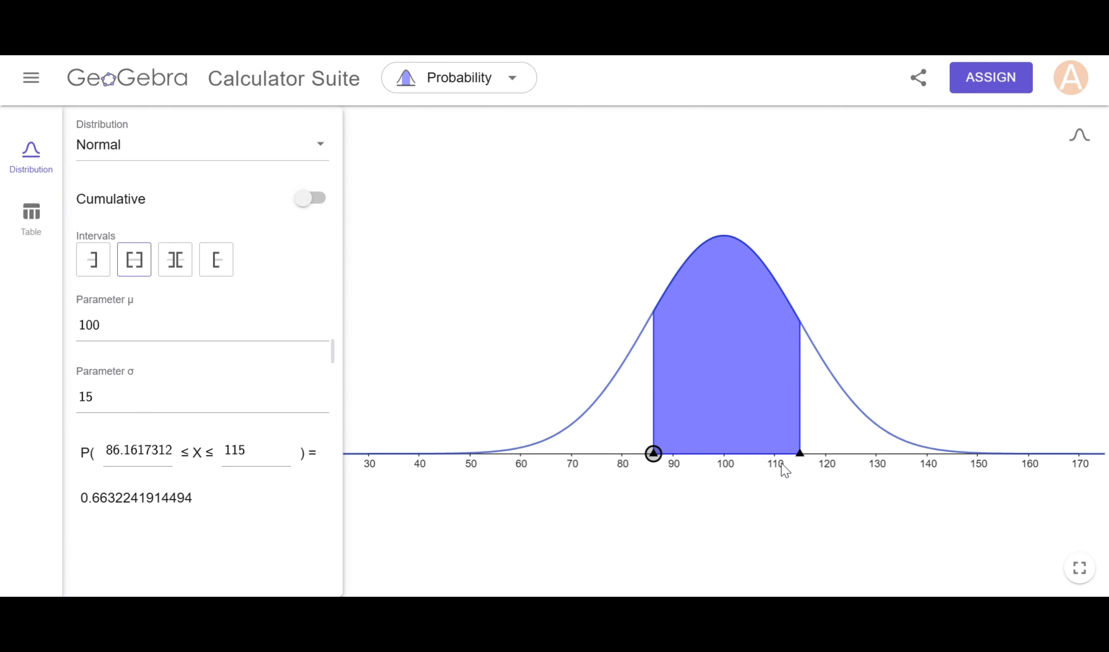
mouse_move(800, 454)
mouse_down()
mouse_move(854, 453)
mouse_move(814, 455)
mouse_up()
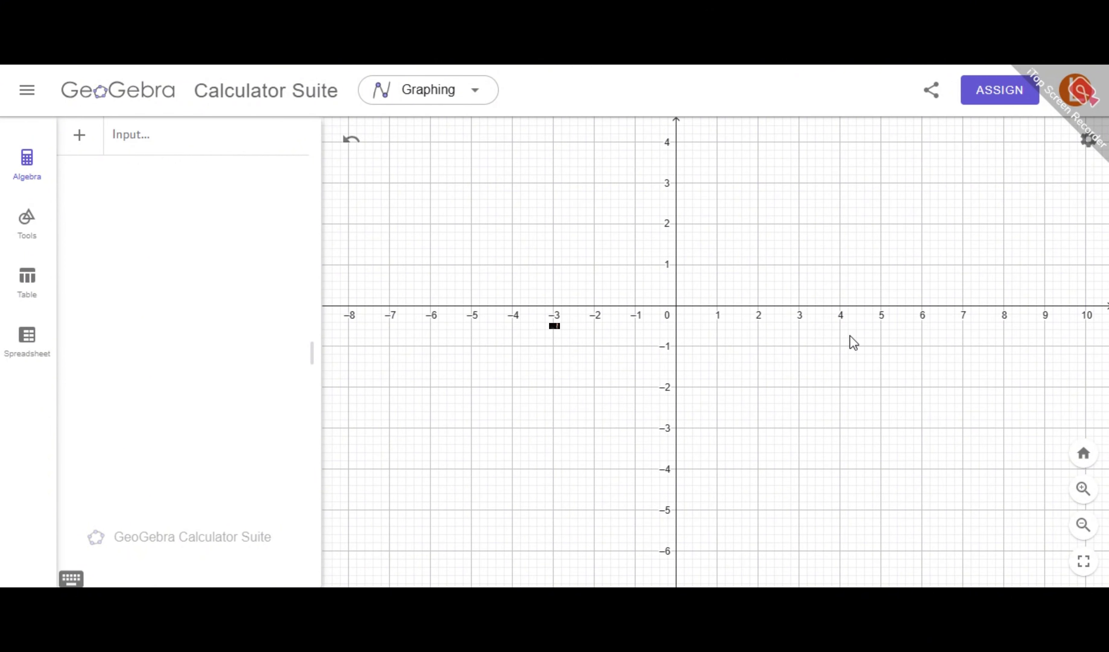
Create a turtle named b in the graphing view with the Turtle() command
drag(851, 339, 813, 352)
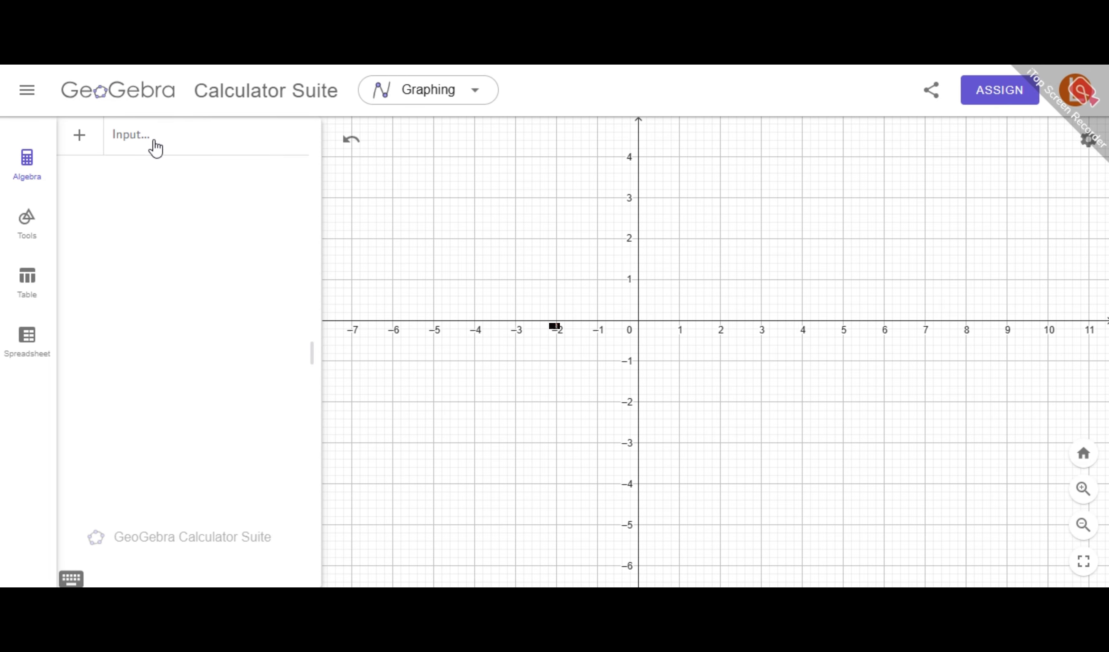
click(152, 150)
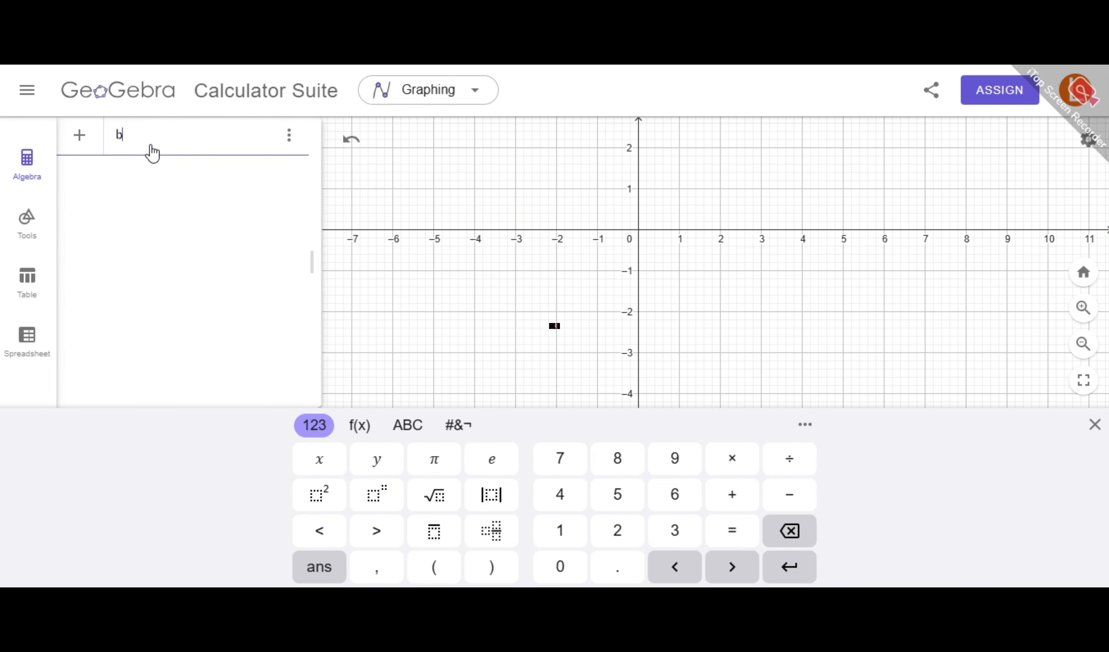
text(b = Tur)
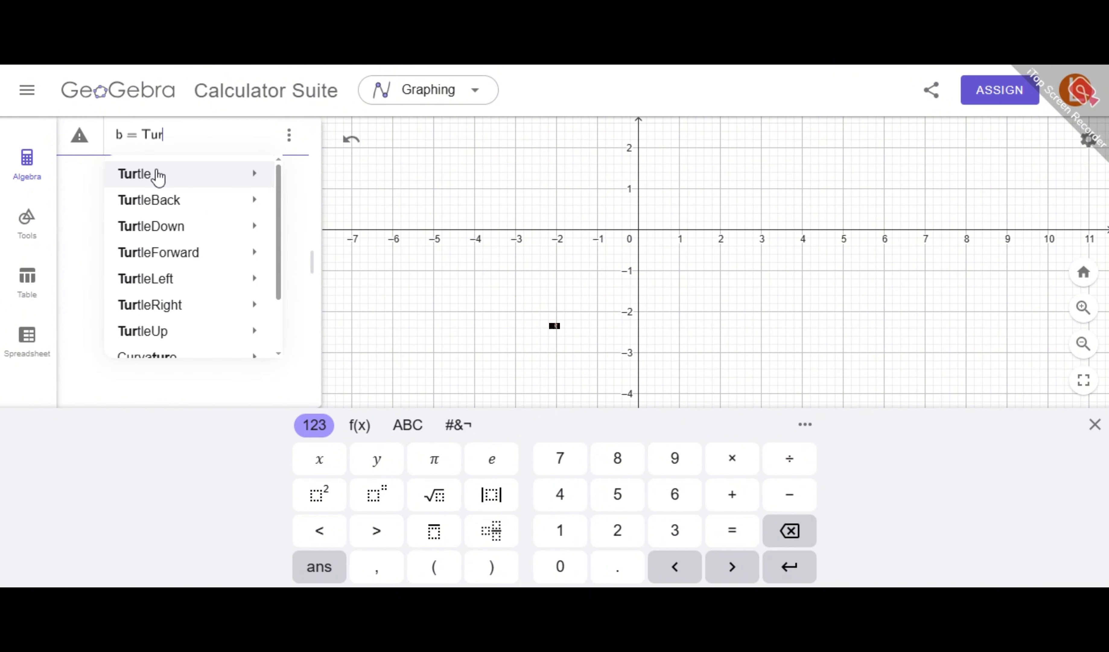
mouse_move(179, 230)
mouse_move(227, 178)
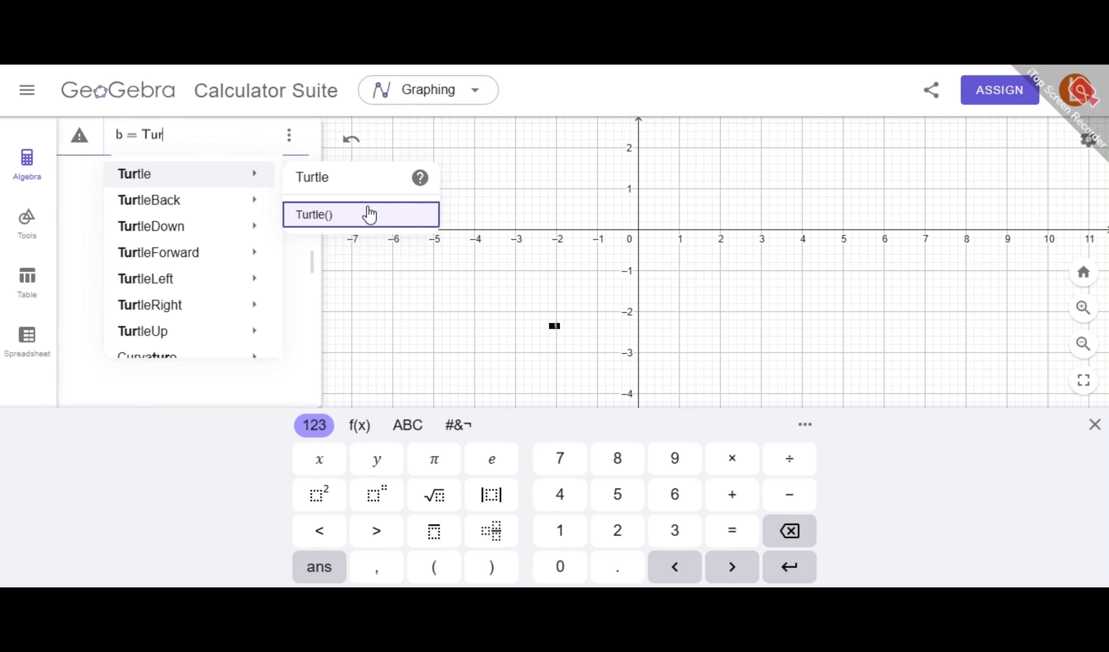
click(366, 213)
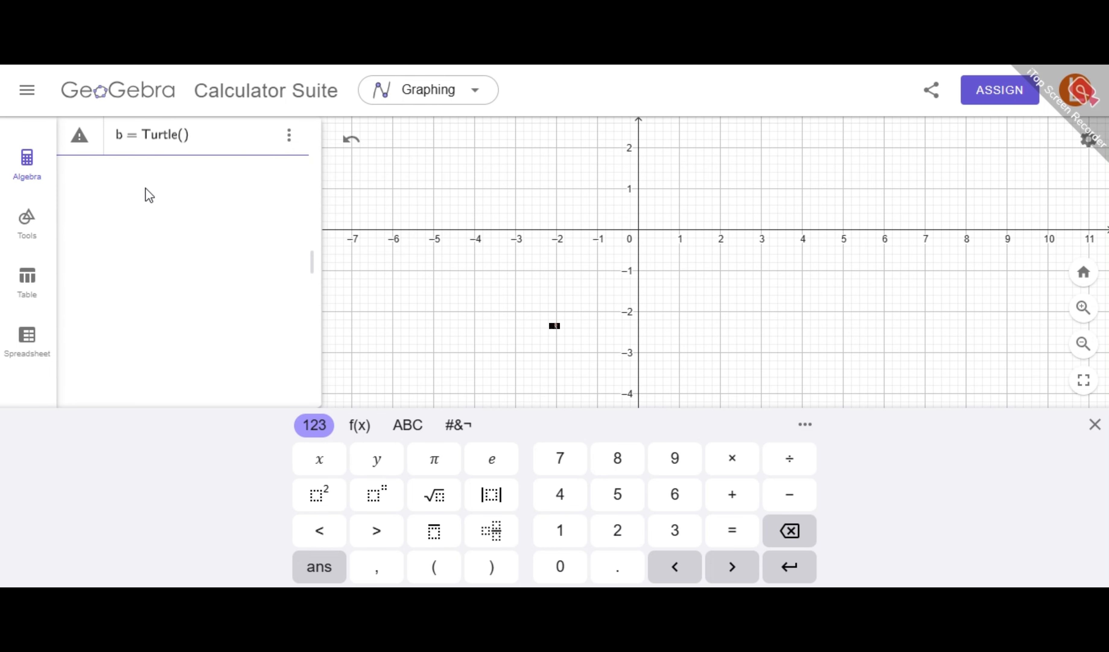
key(Return)
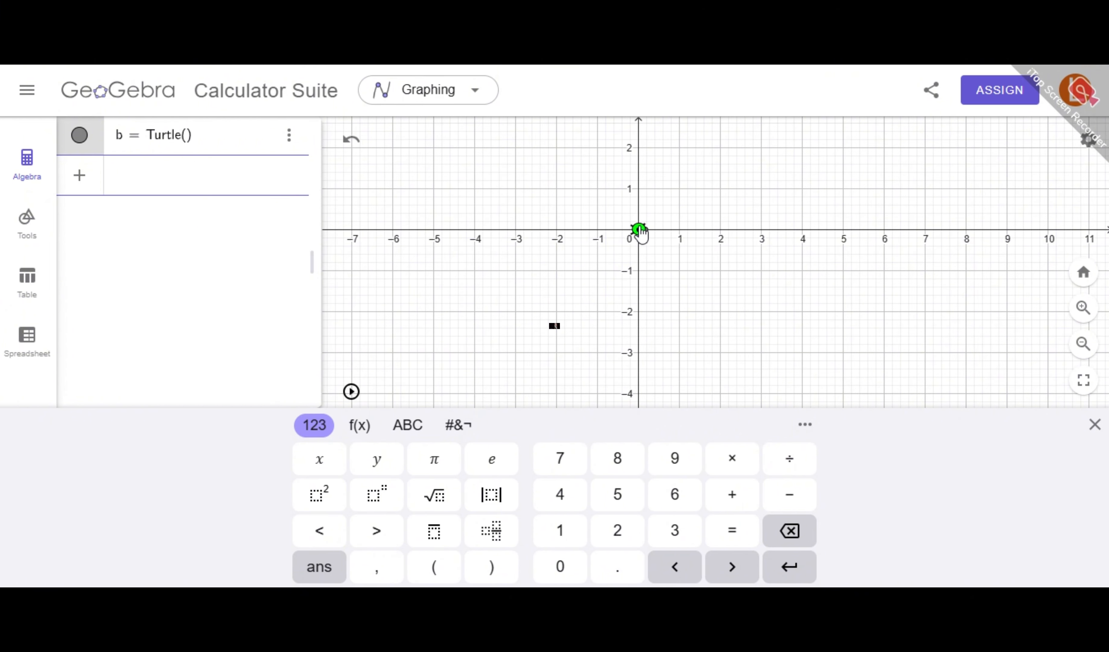
click(640, 233)
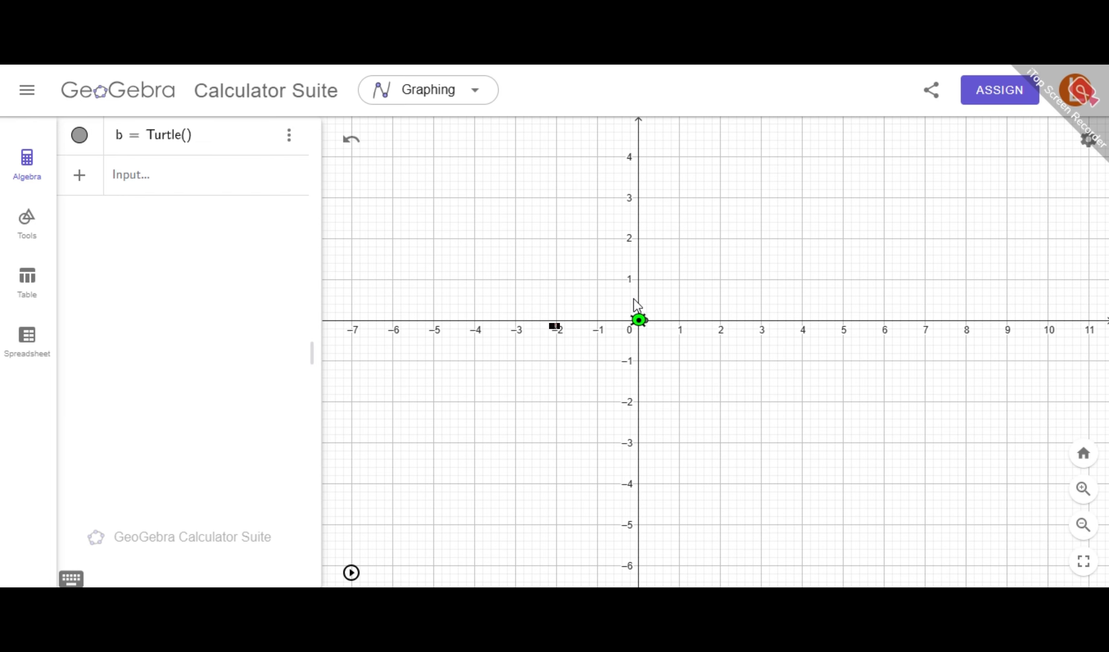
drag(642, 319, 649, 284)
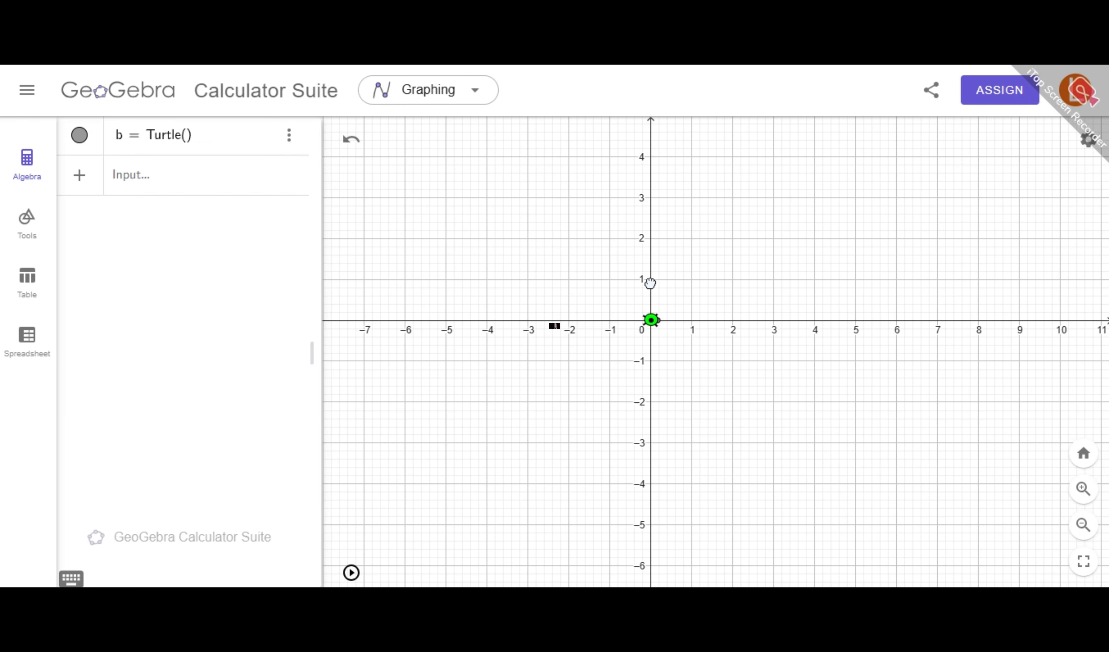
Start a Repeat command below the turtle definition with 5 as the number of repetitions
click(173, 183)
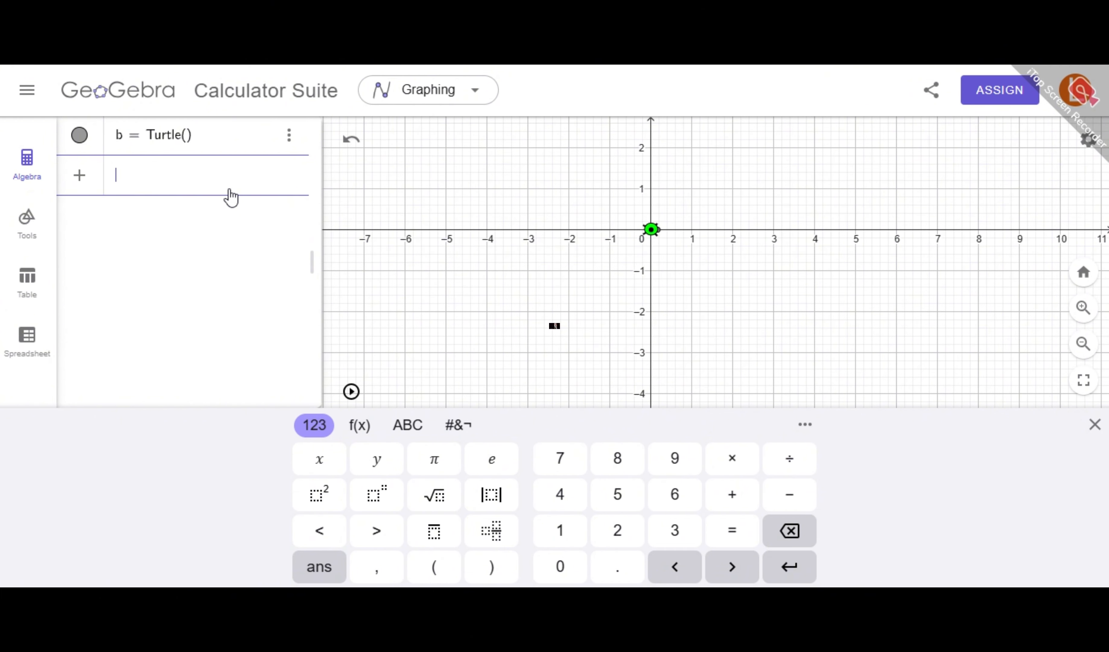
text(Repea)
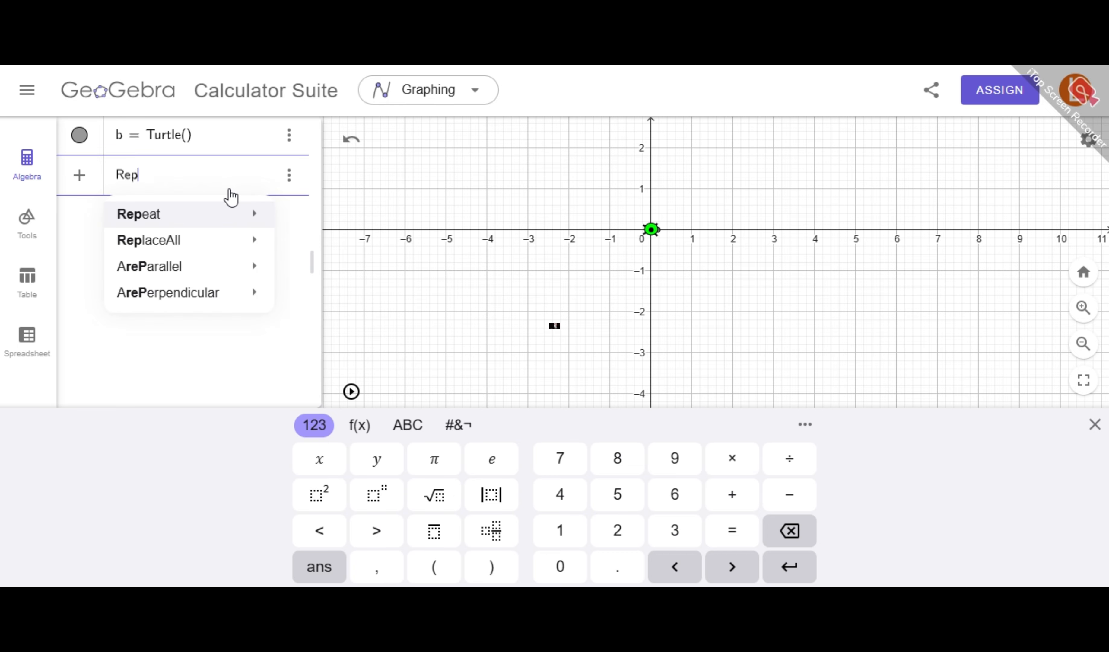
mouse_move(245, 213)
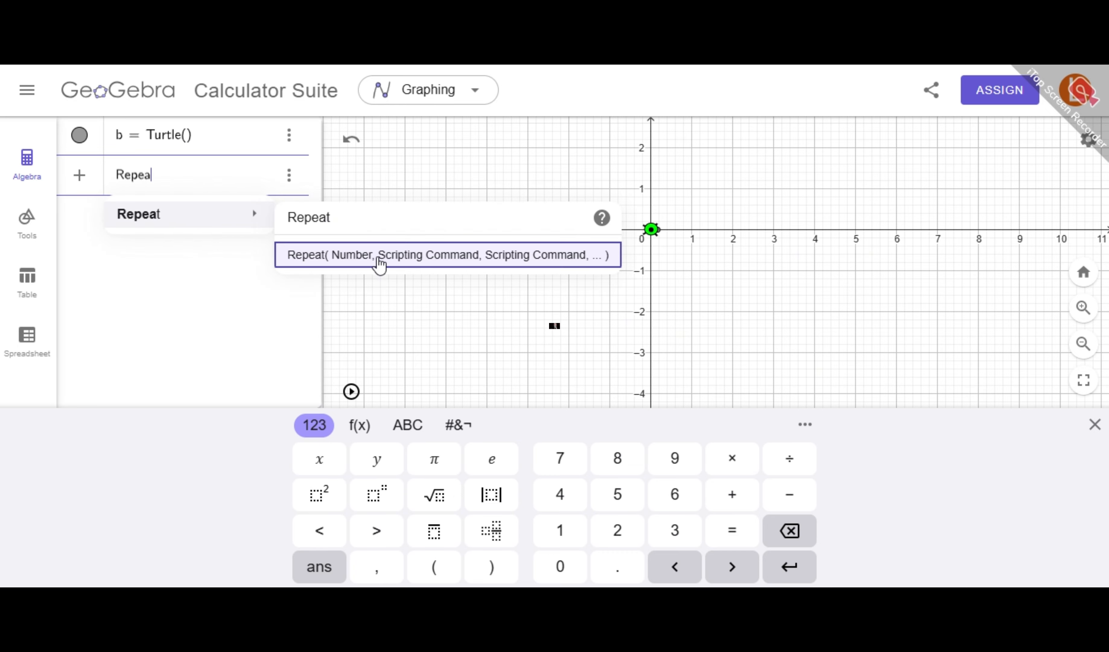
click(379, 255)
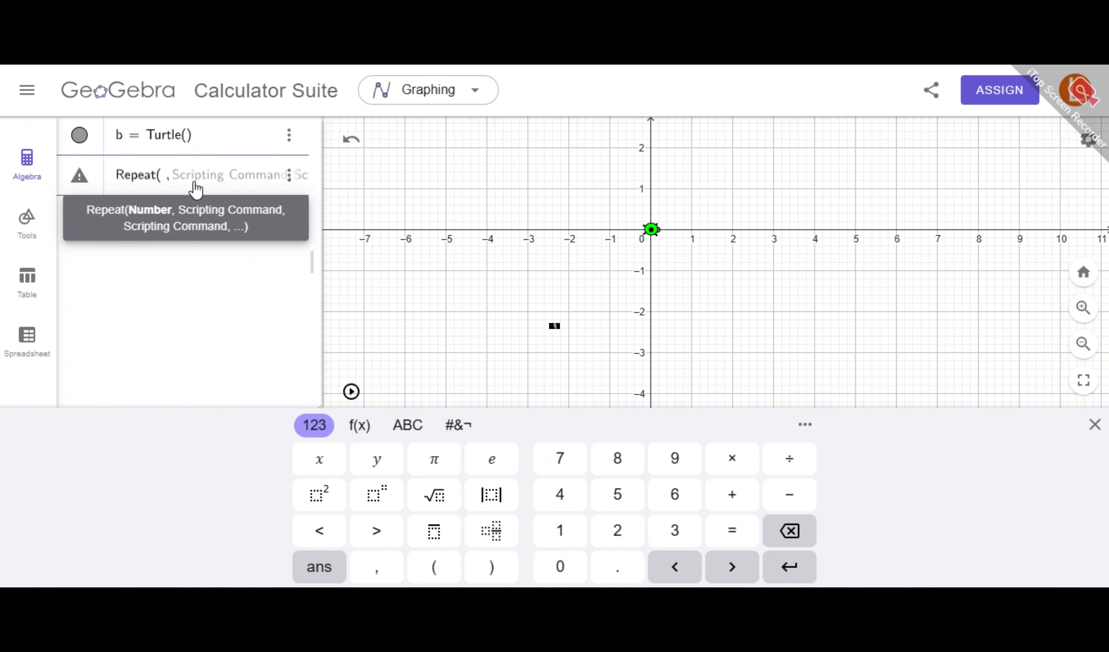
text(5)
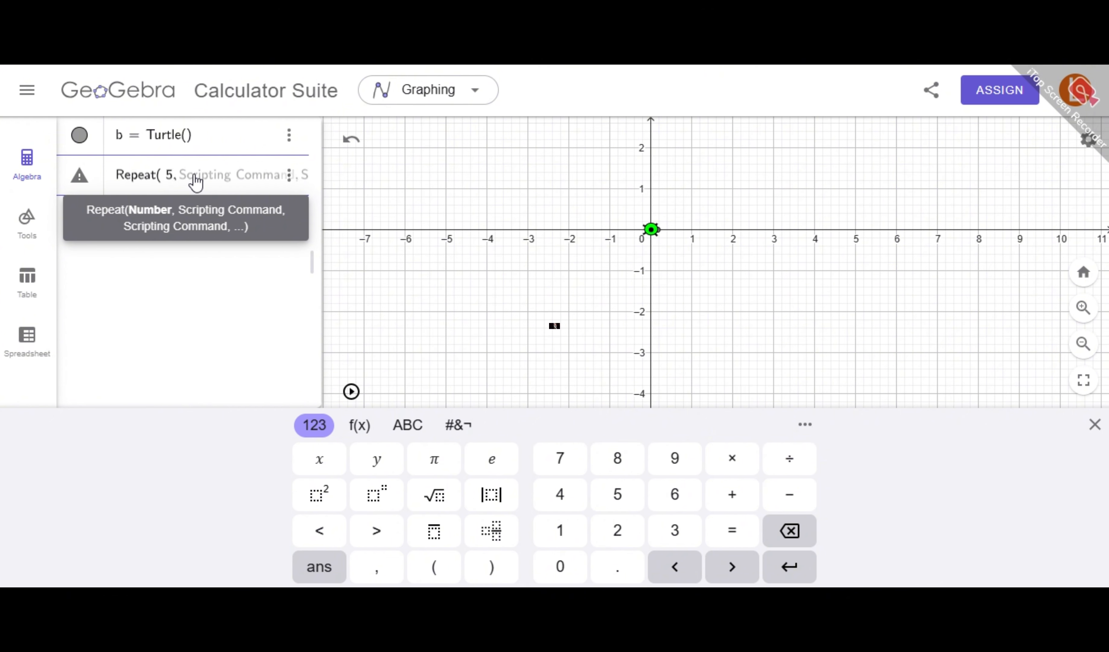
text(,)
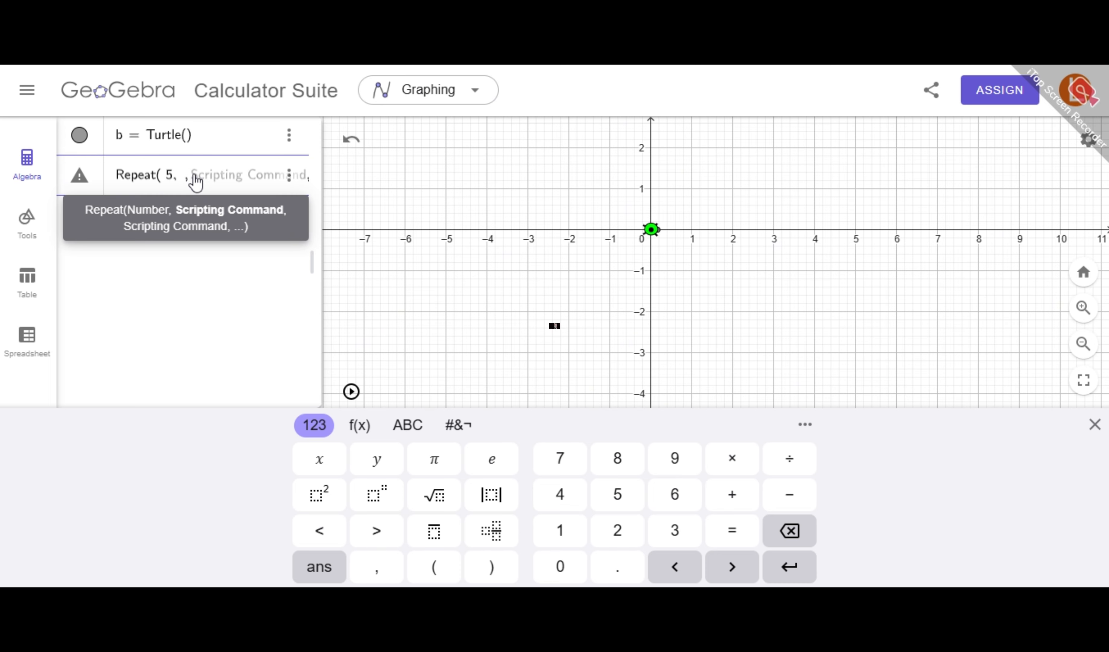
Enter TurtleForward(b, 5) as the first scripting command inside the Repeat command
text( T)
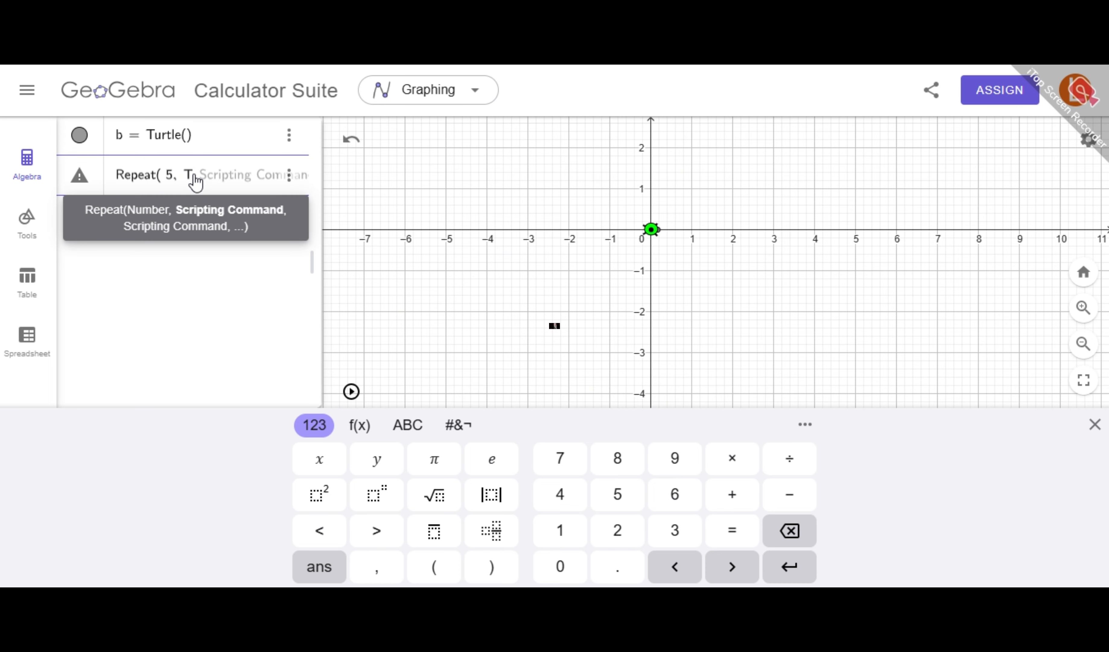
text(,)
click(185, 315)
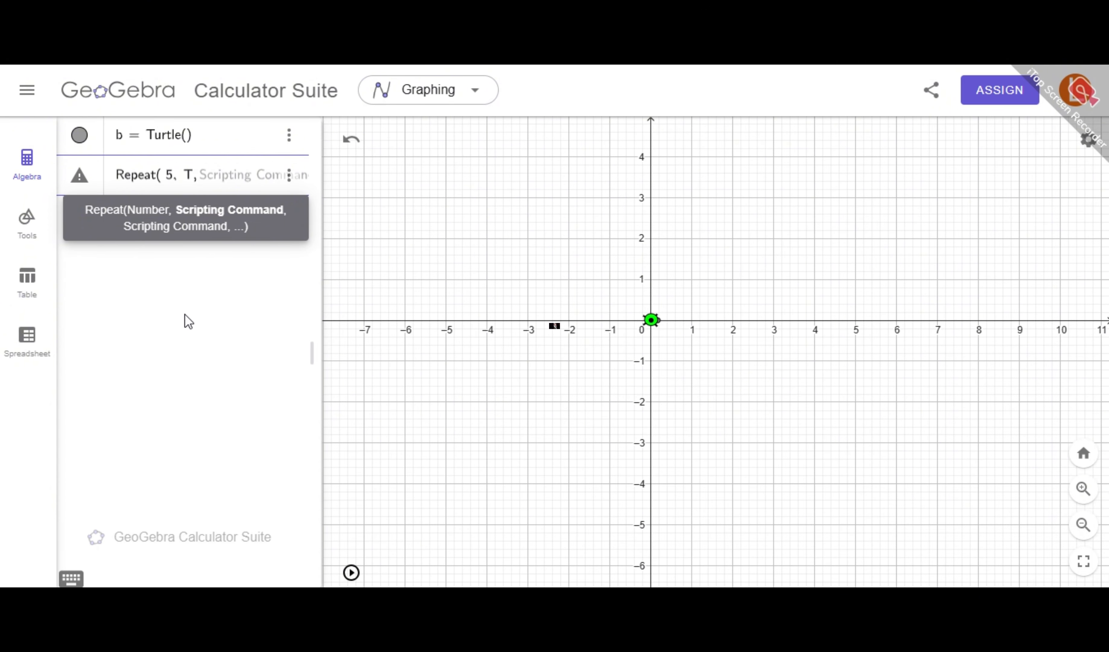
click(71, 578)
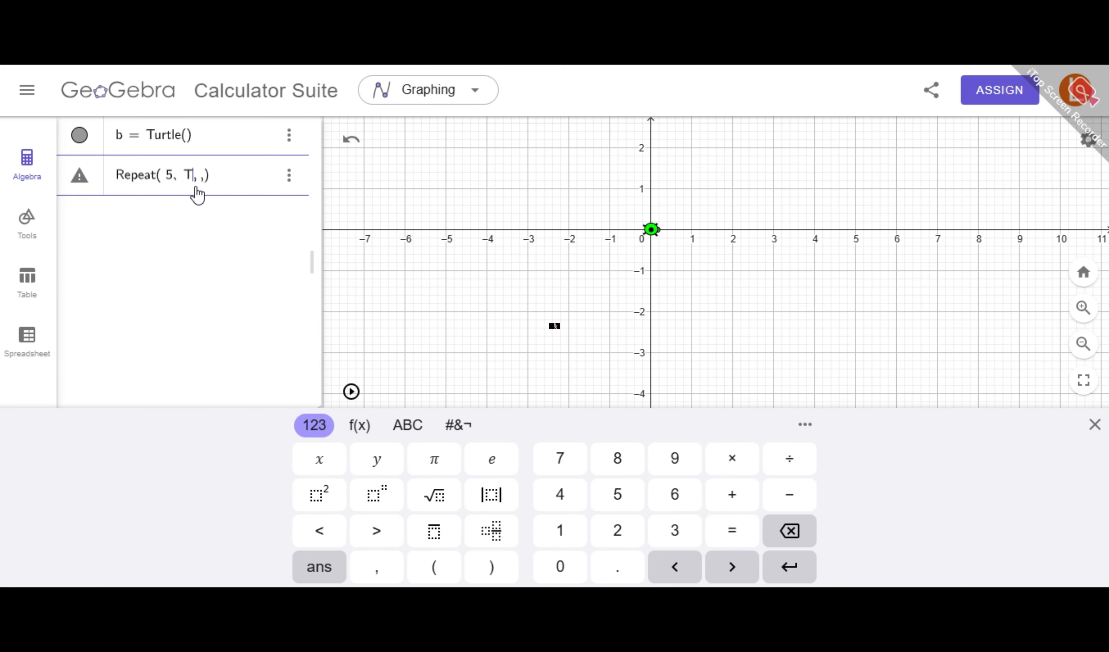
text(U)
key(BackSpace)
text(ur)
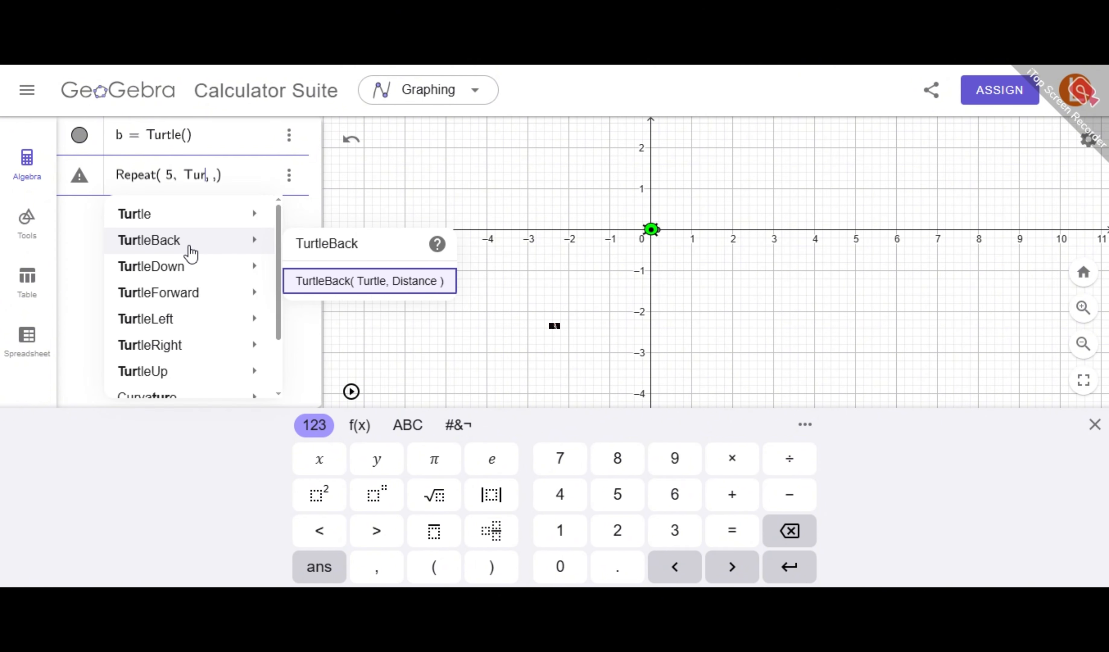
mouse_move(188, 309)
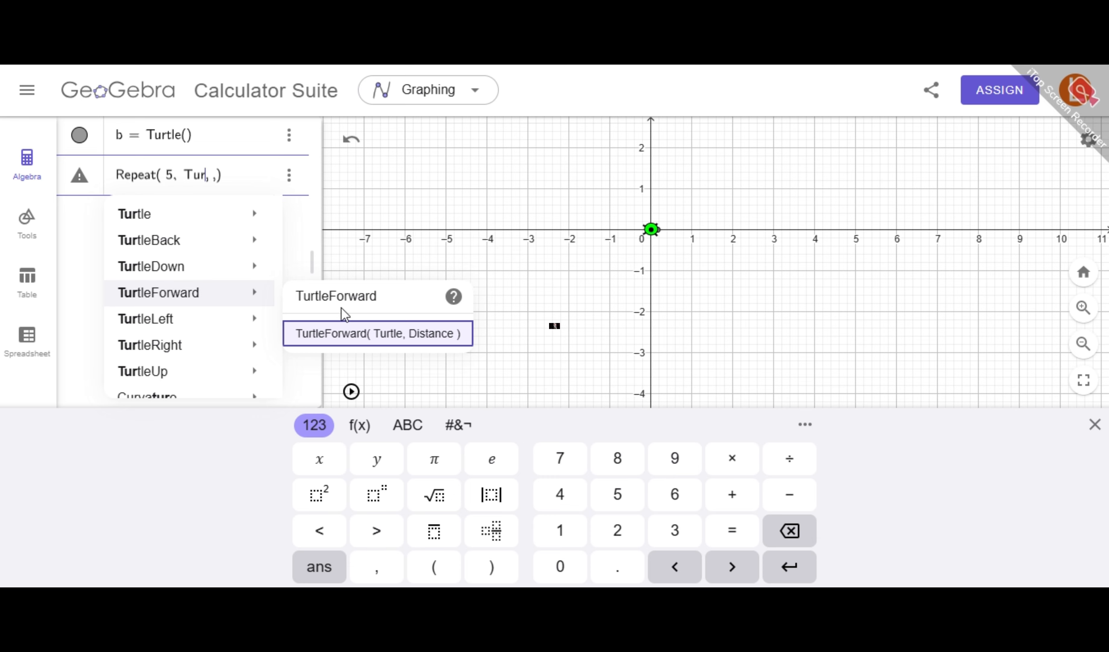
click(363, 338)
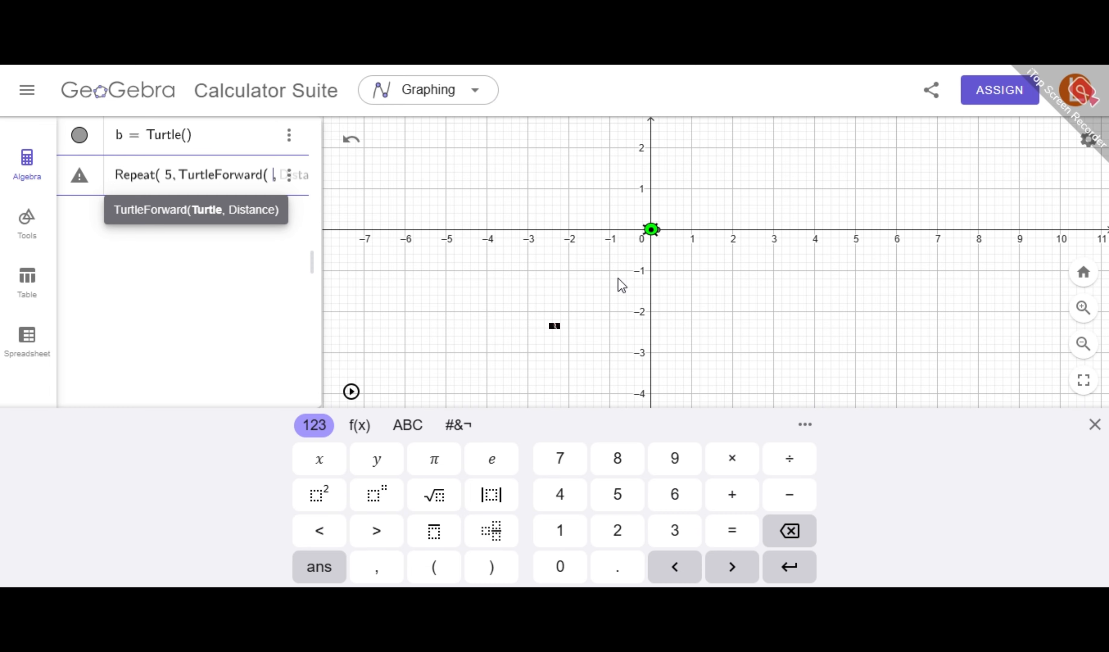
text(b)
key(Right)
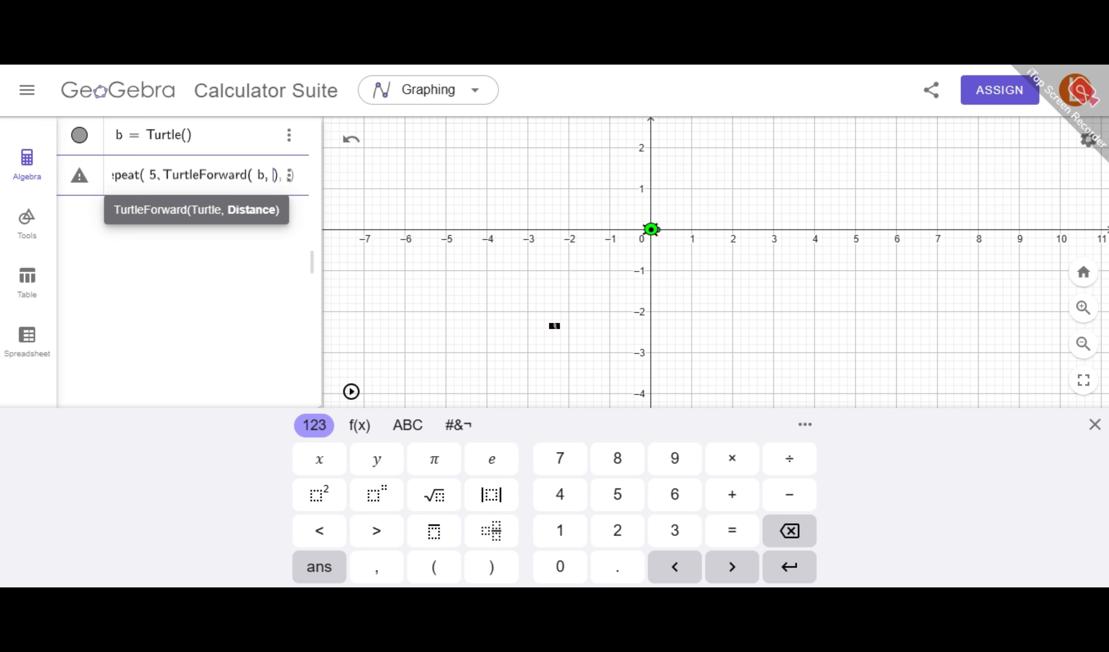
text(5)
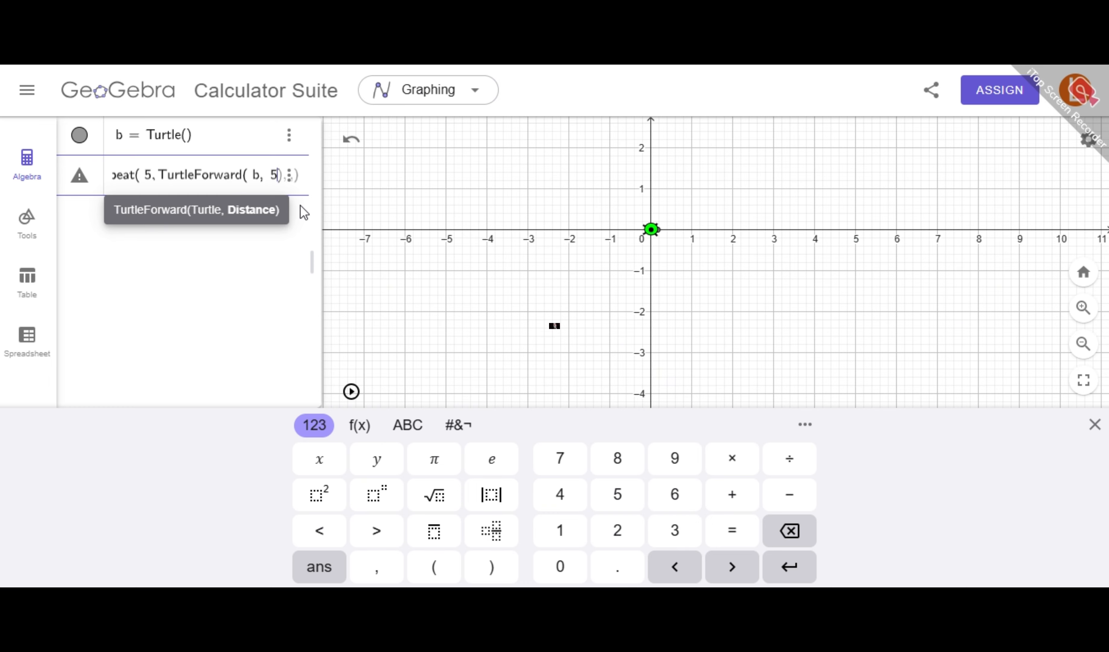
key(Right)
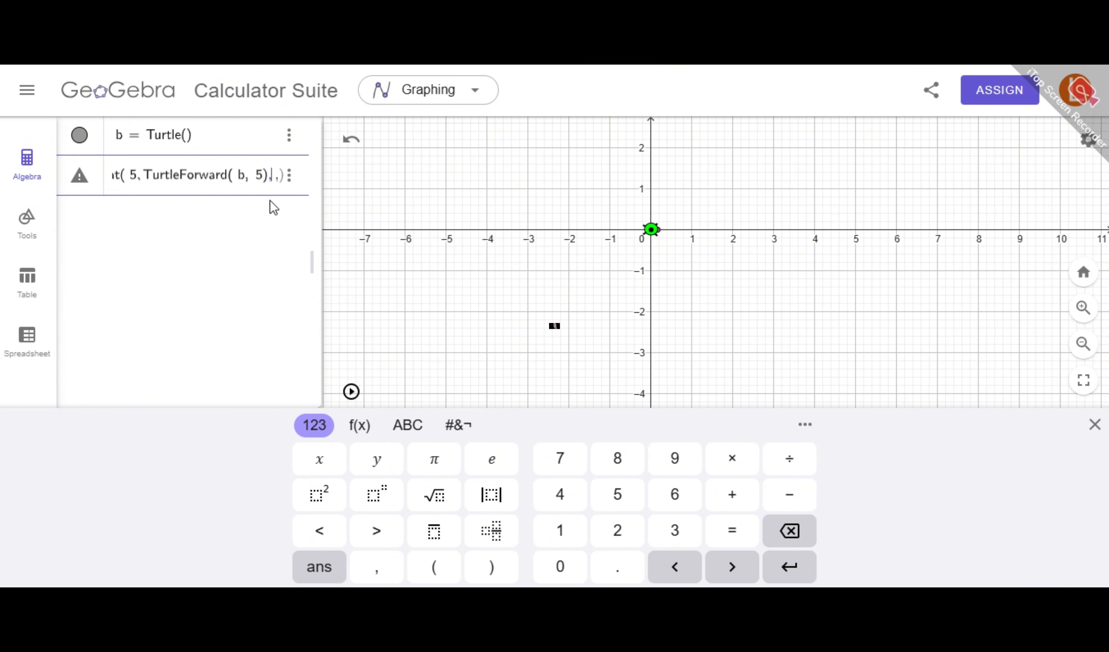
Add TurtleLeft as the second scripting command inside the Repeat command, after TurtleForward(b, 5)
text(, )
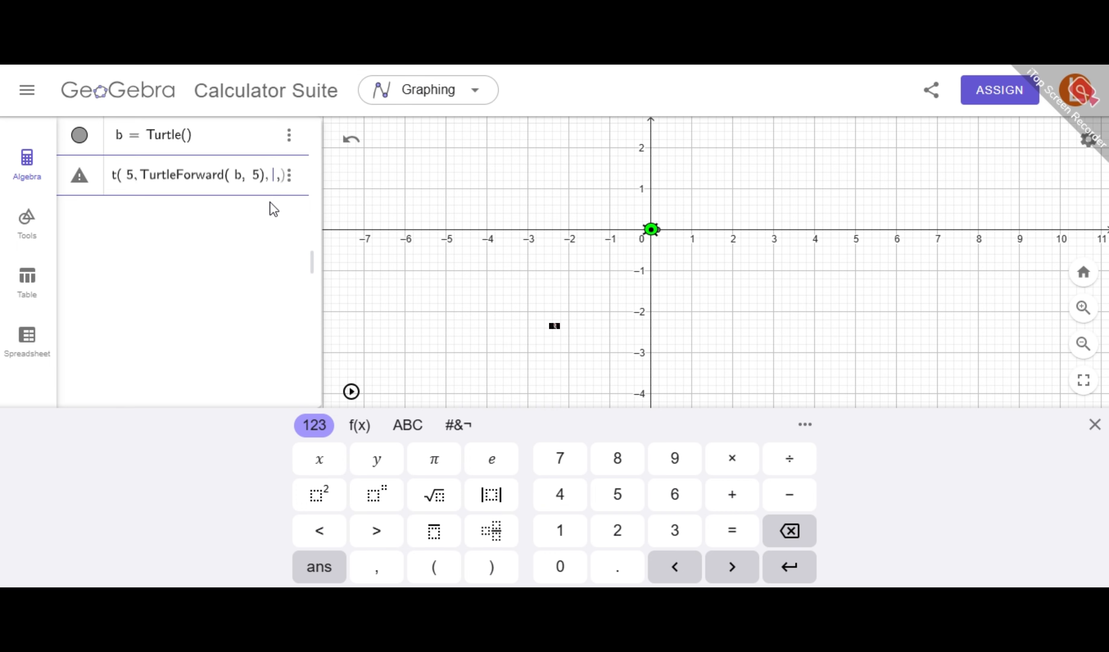
text(T)
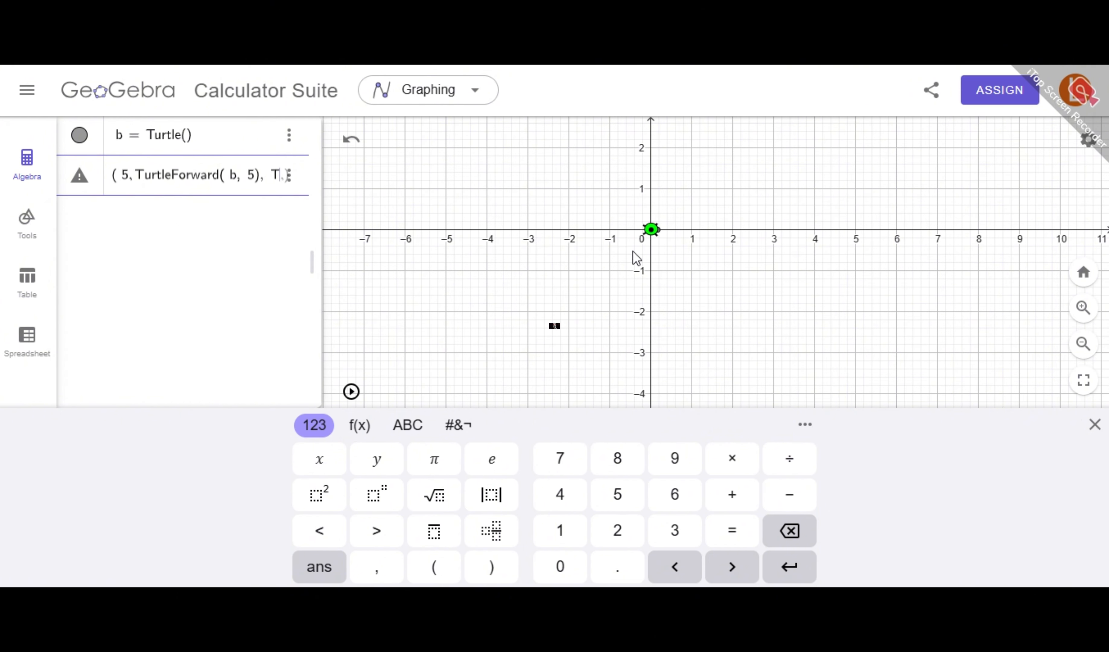
text(ur)
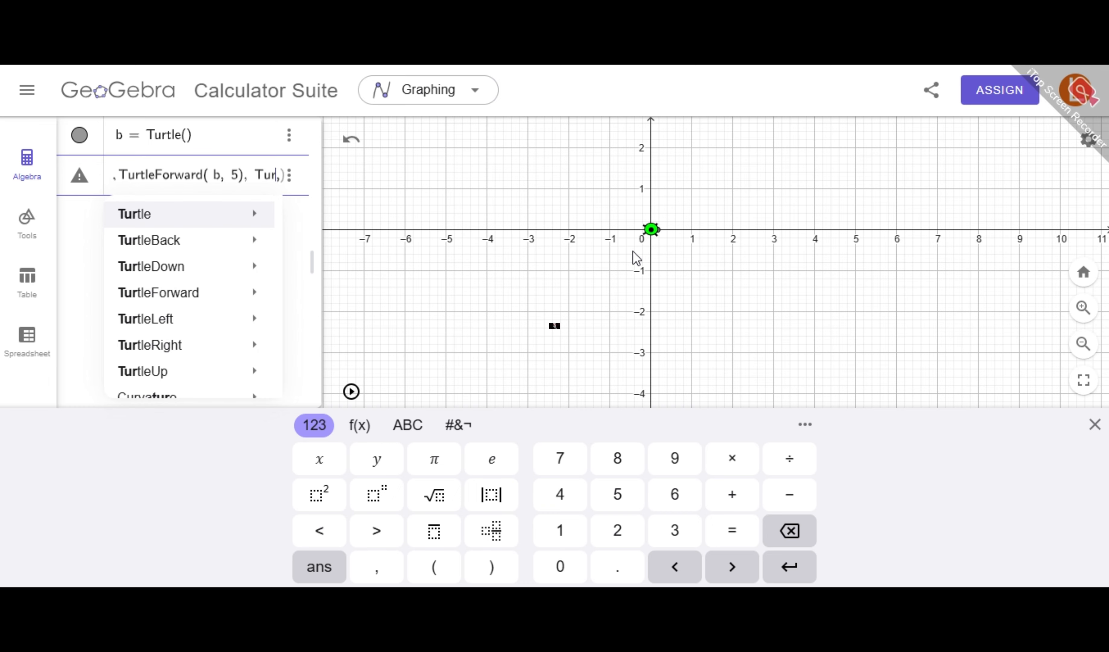
mouse_move(253, 319)
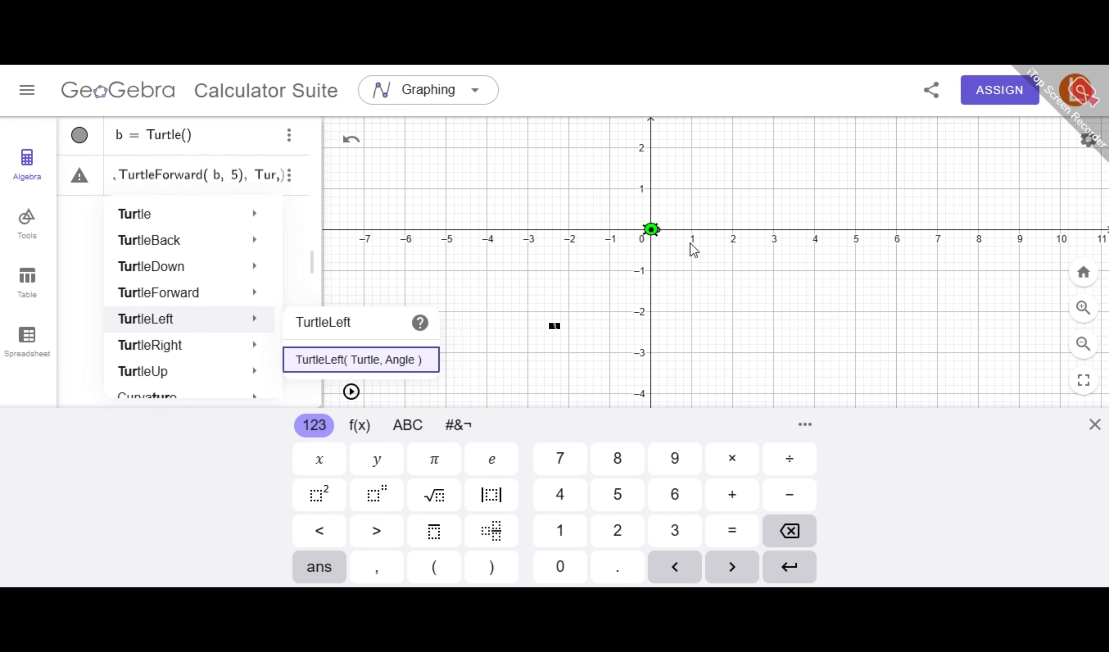
click(331, 363)
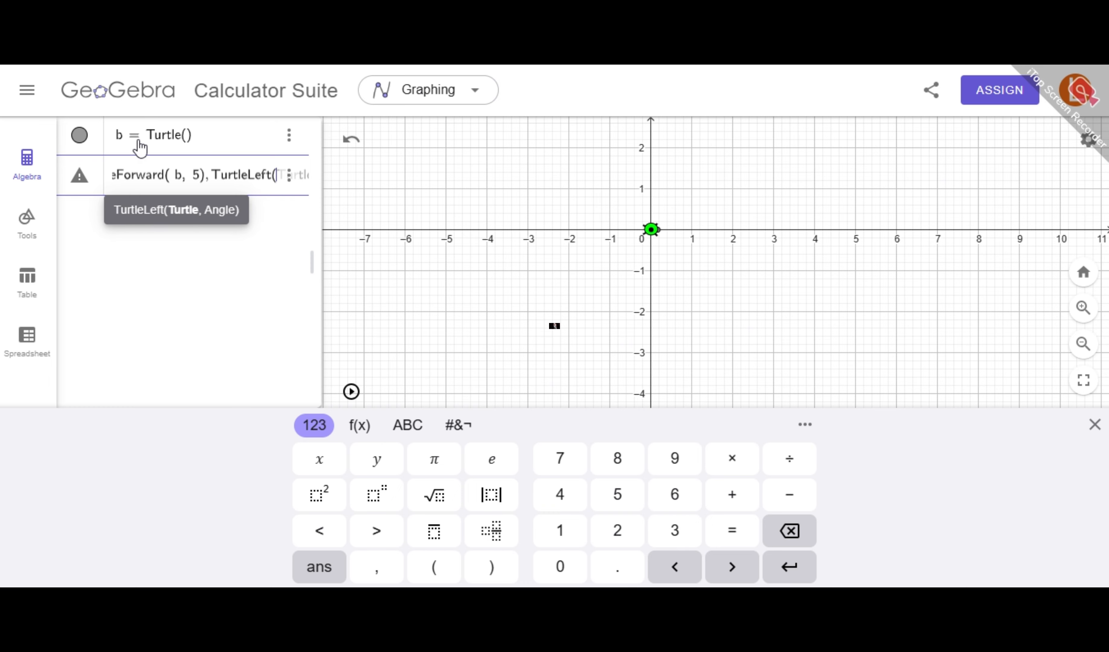
Fill in the TurtleLeft arguments with turtle b and an angle of 144°
text(b)
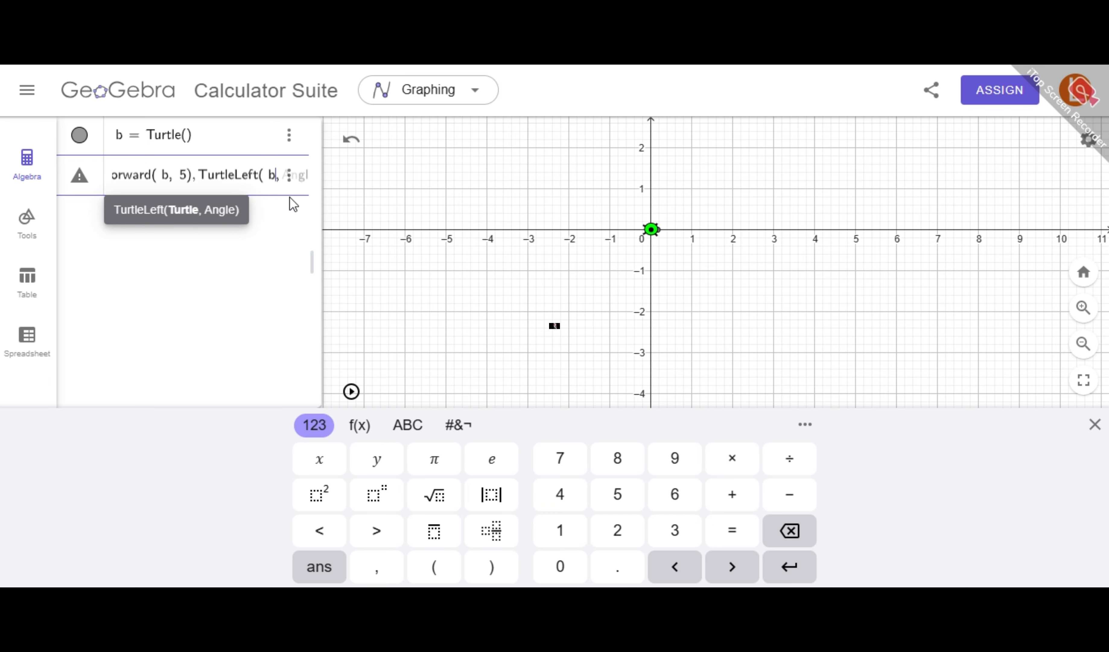
text(,)
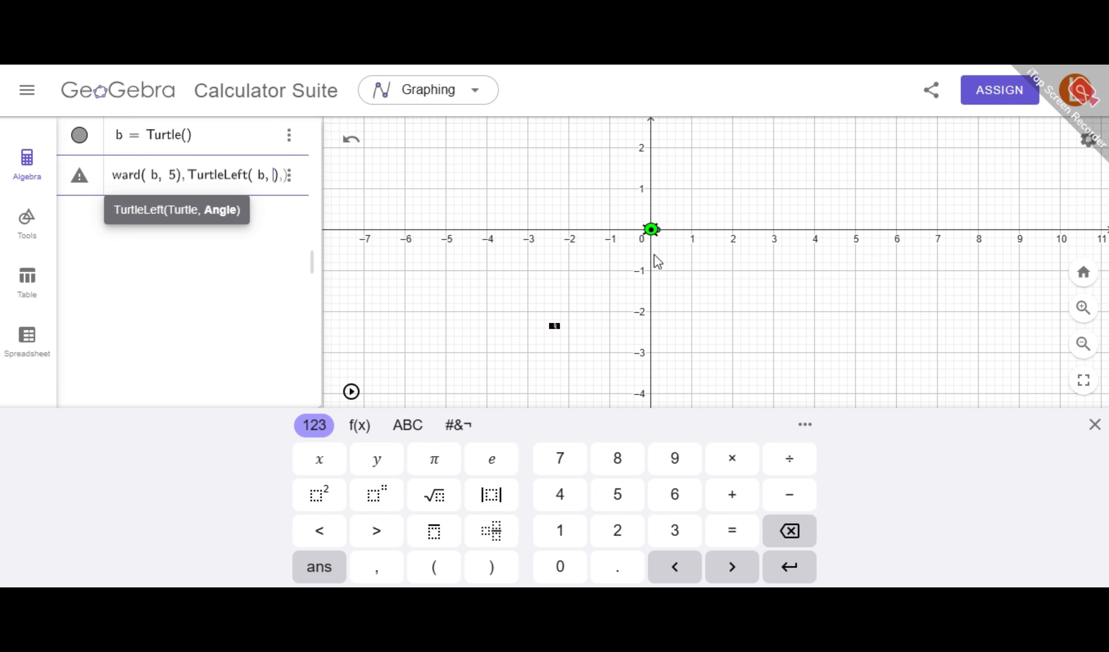
text(1)
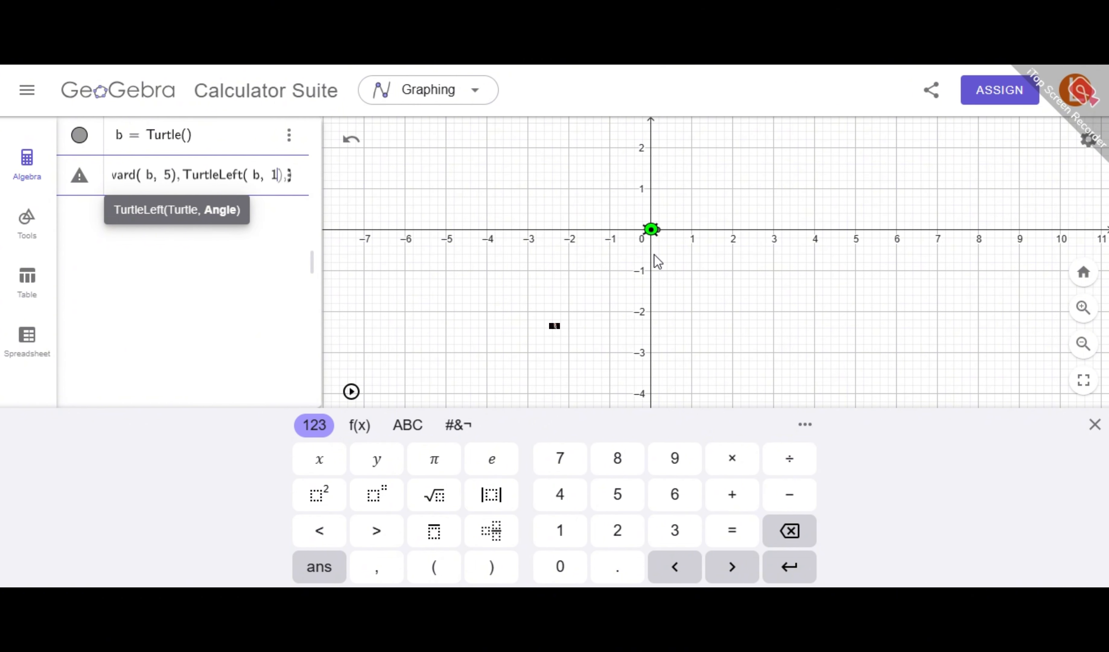
text(44)
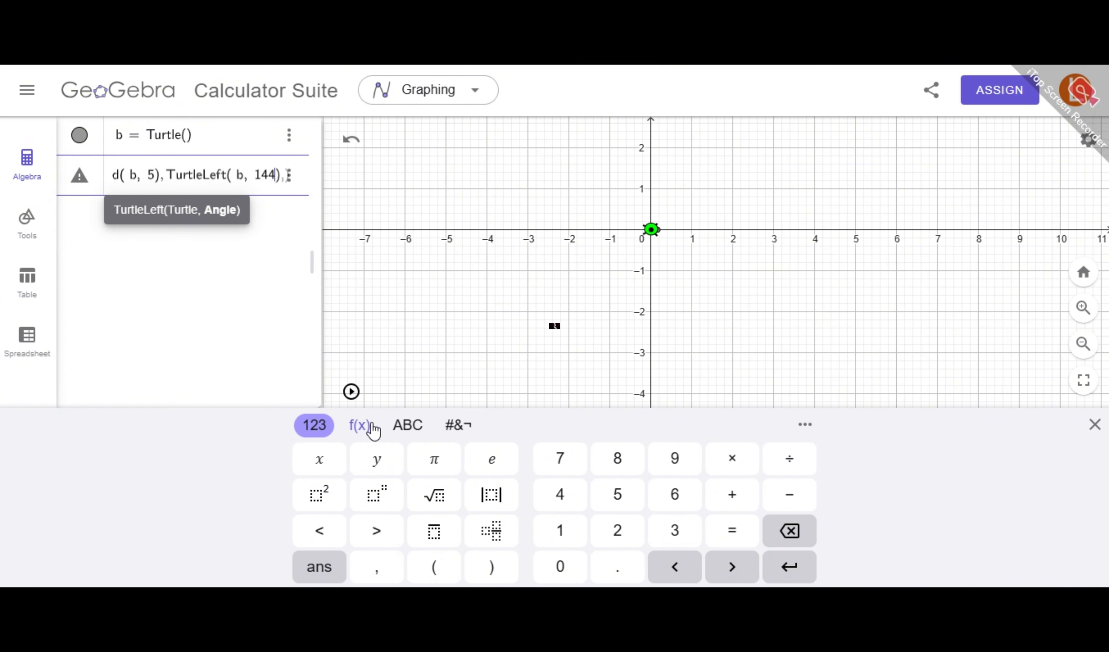
click(407, 425)
click(354, 431)
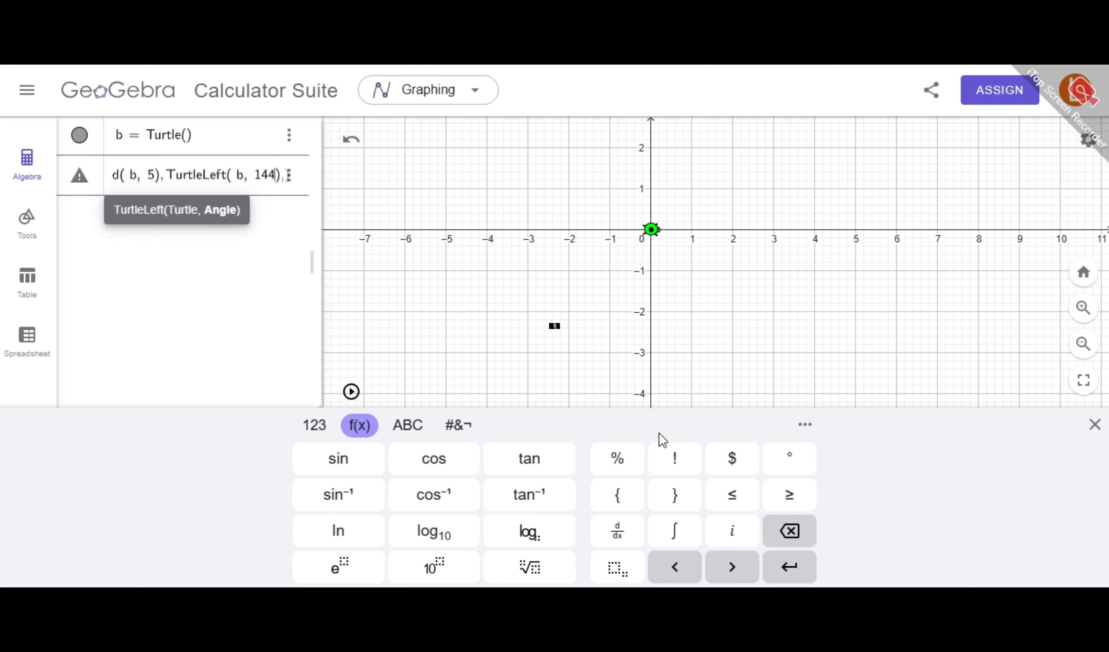
click(781, 463)
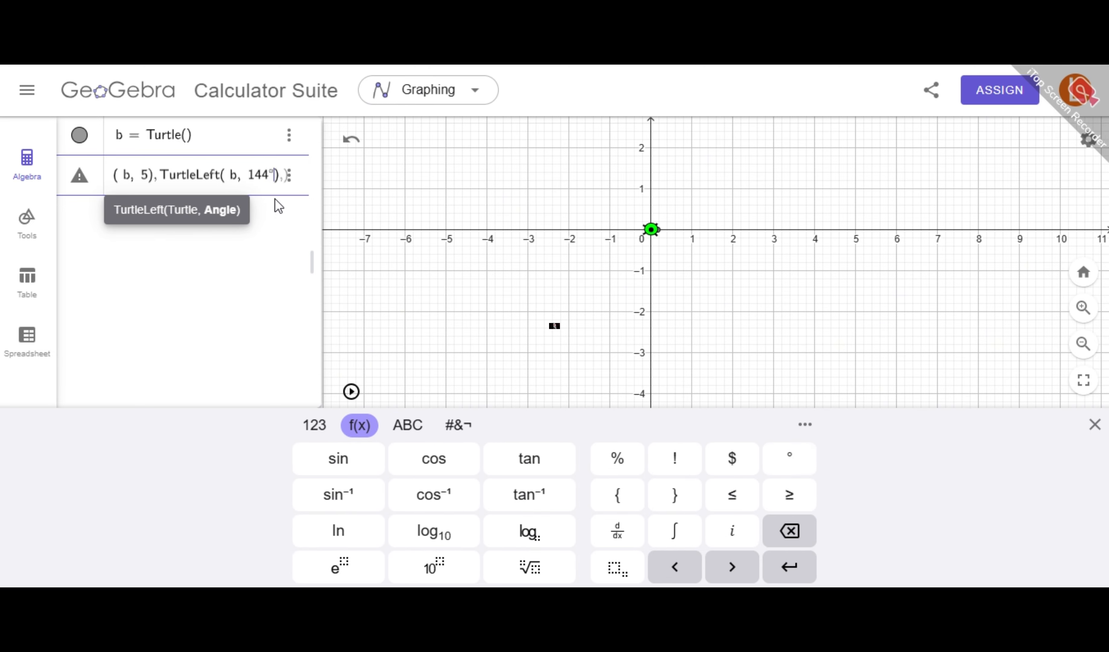
Remove the surplus comma at the end of the Repeat command, run it, and play the turtle animation
key(Right)
key(Right)
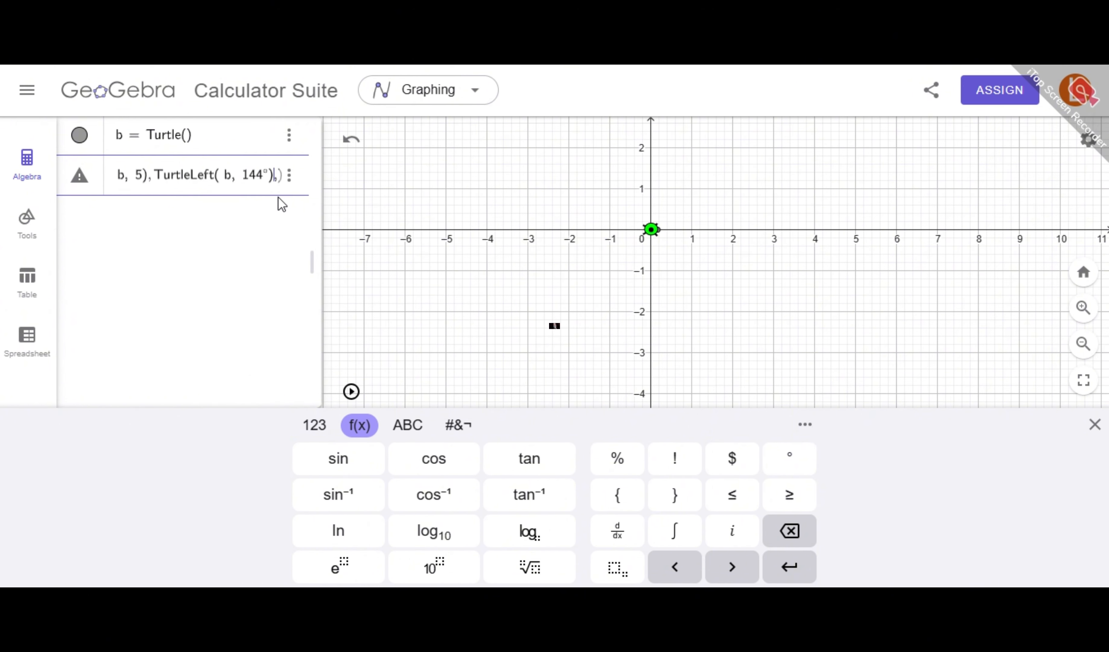
key(BackSpace)
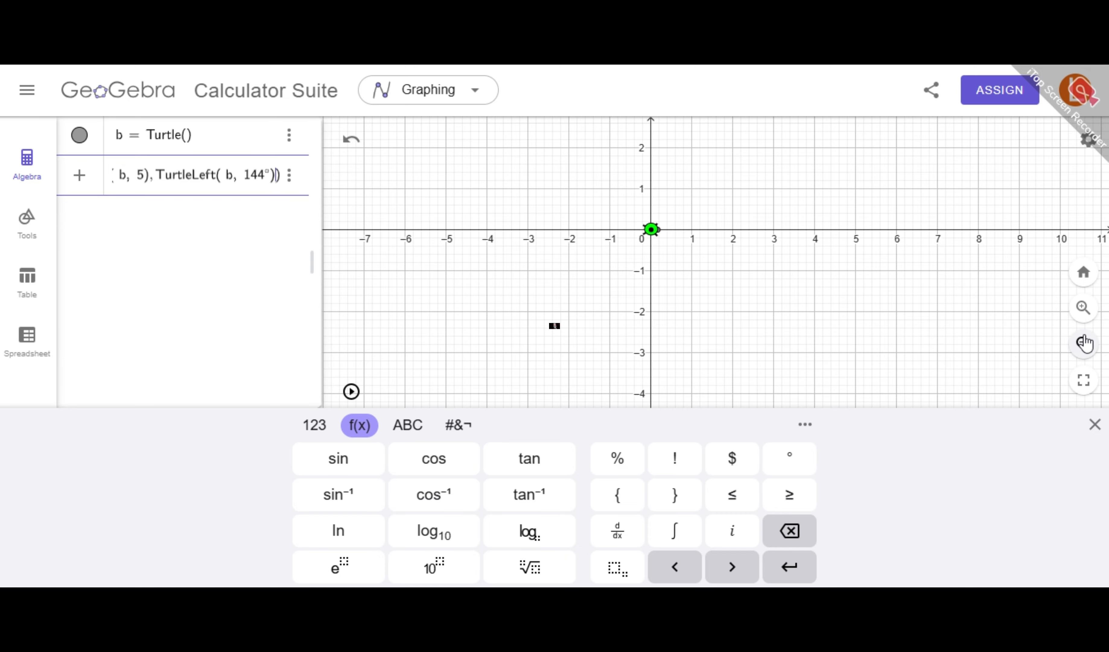
click(1084, 344)
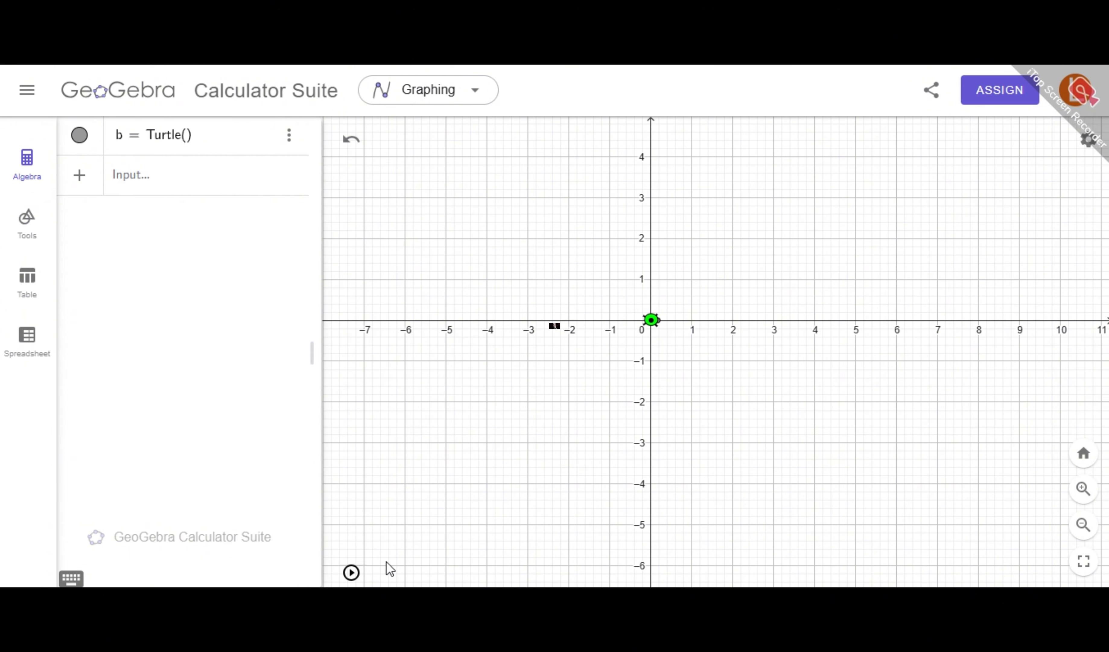
click(351, 572)
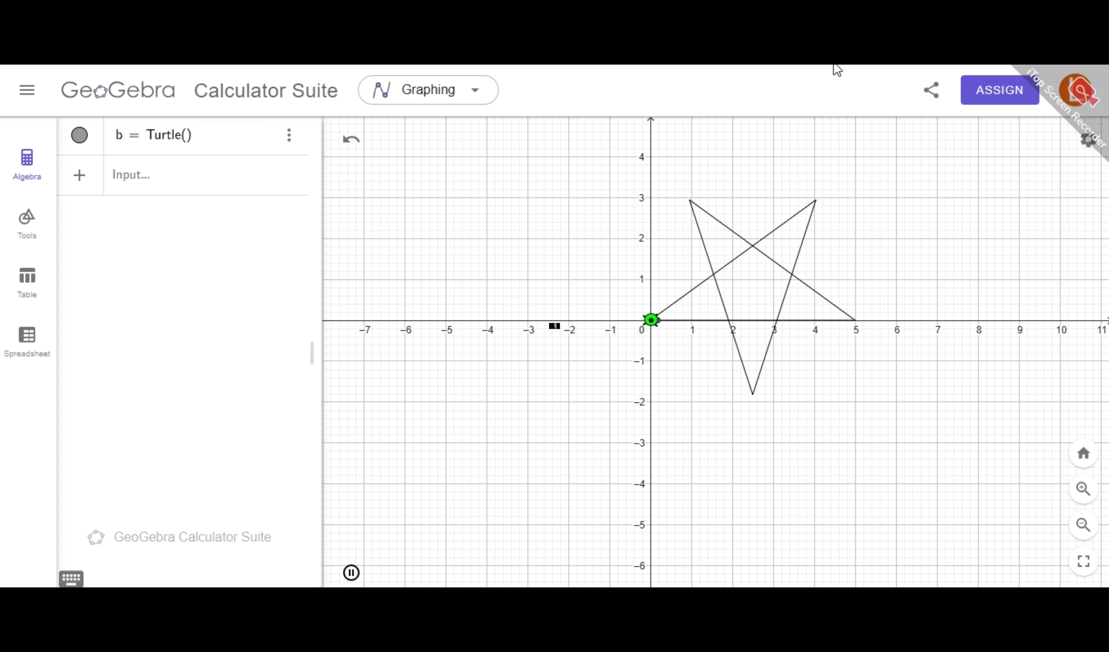
Recolour the turtle's star drawing yellow and switch it to the medium purple swatch, leaving it deselected
click(753, 249)
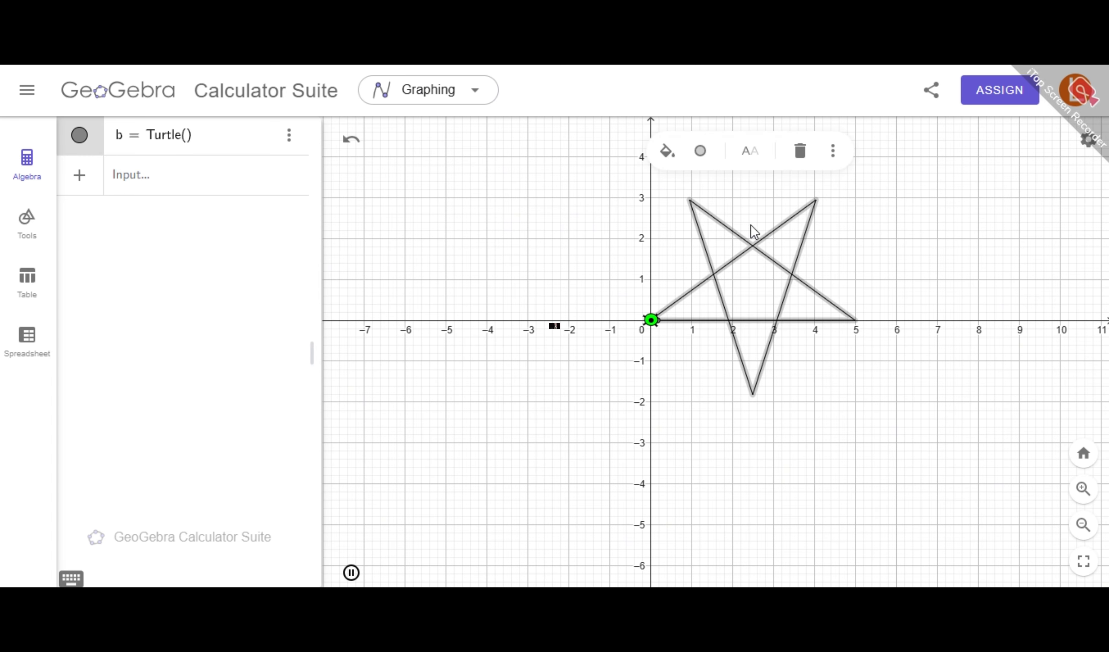
click(701, 152)
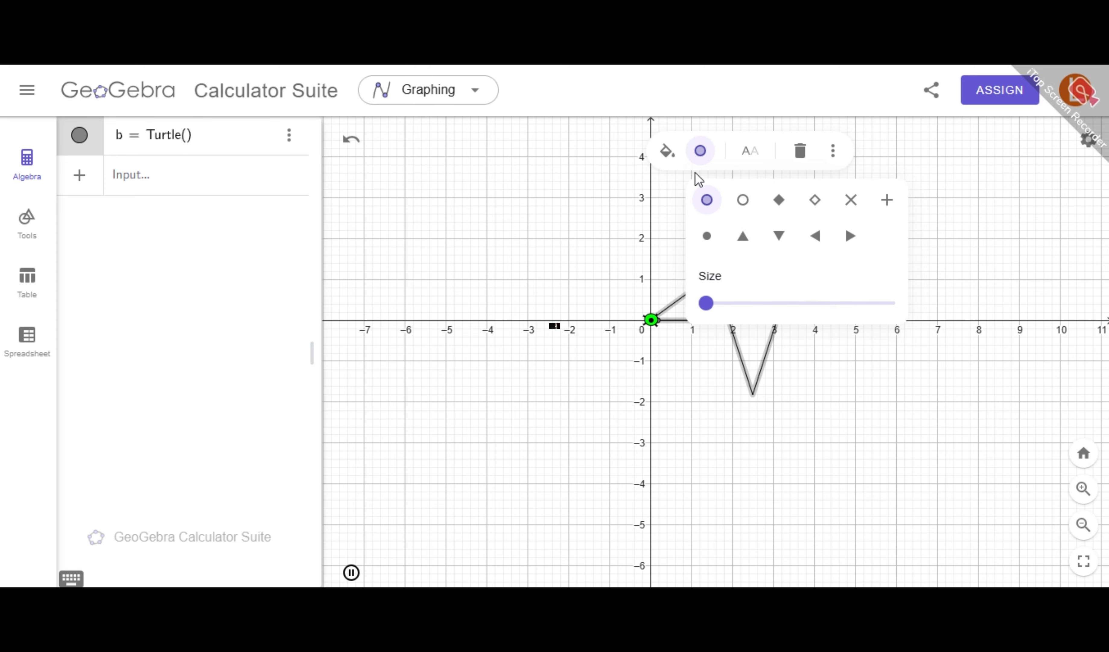
click(666, 155)
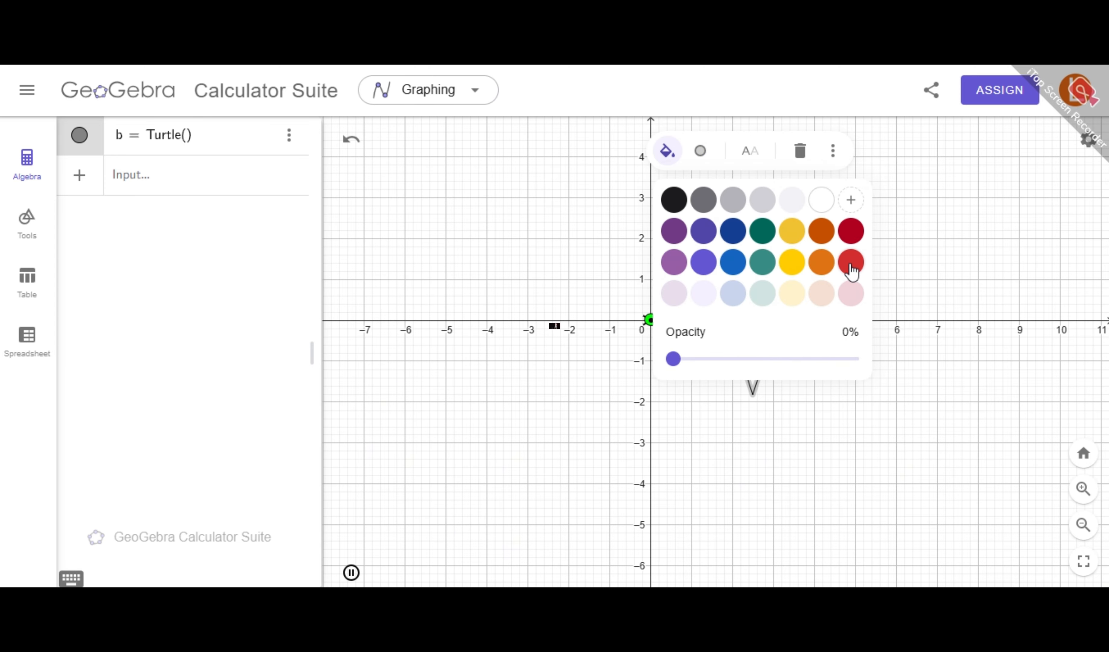
click(796, 264)
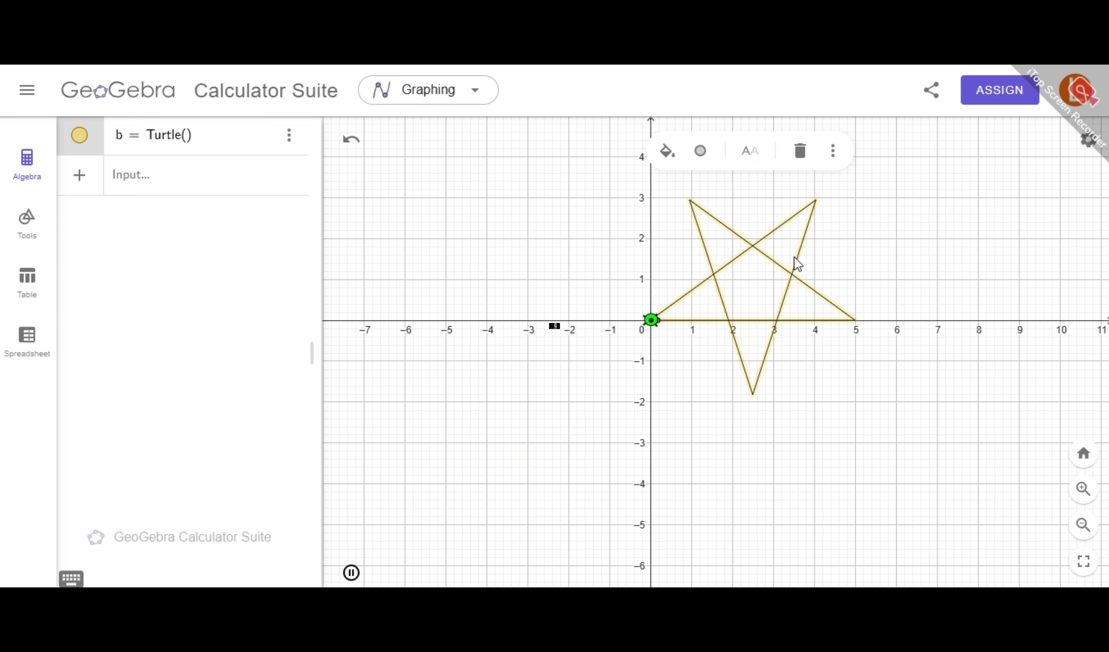
click(666, 154)
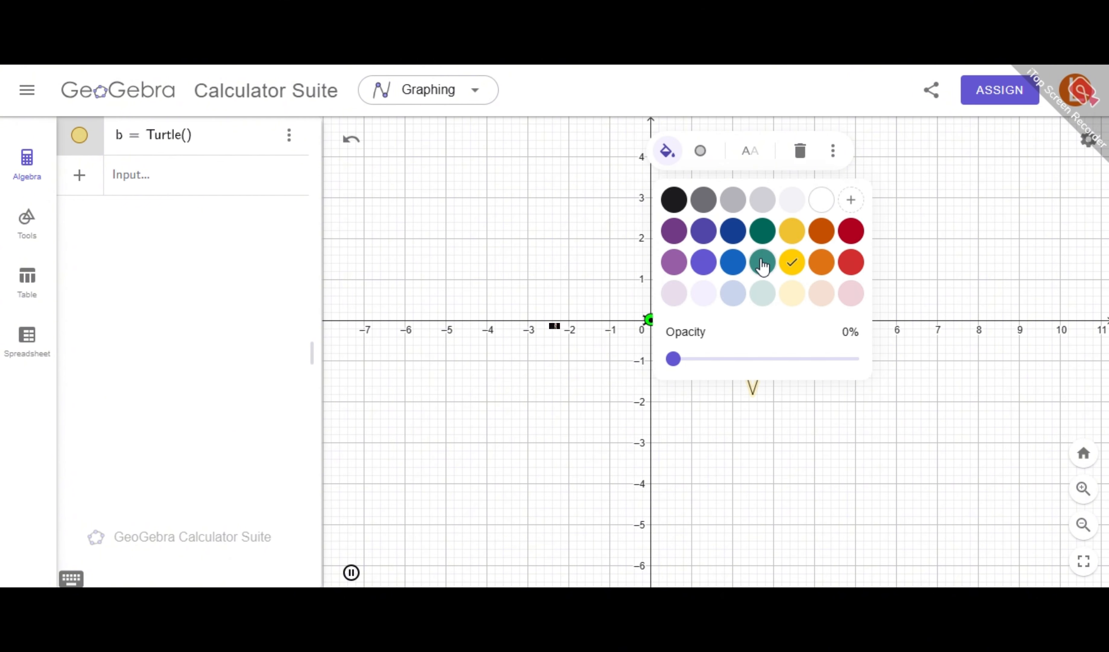
click(673, 261)
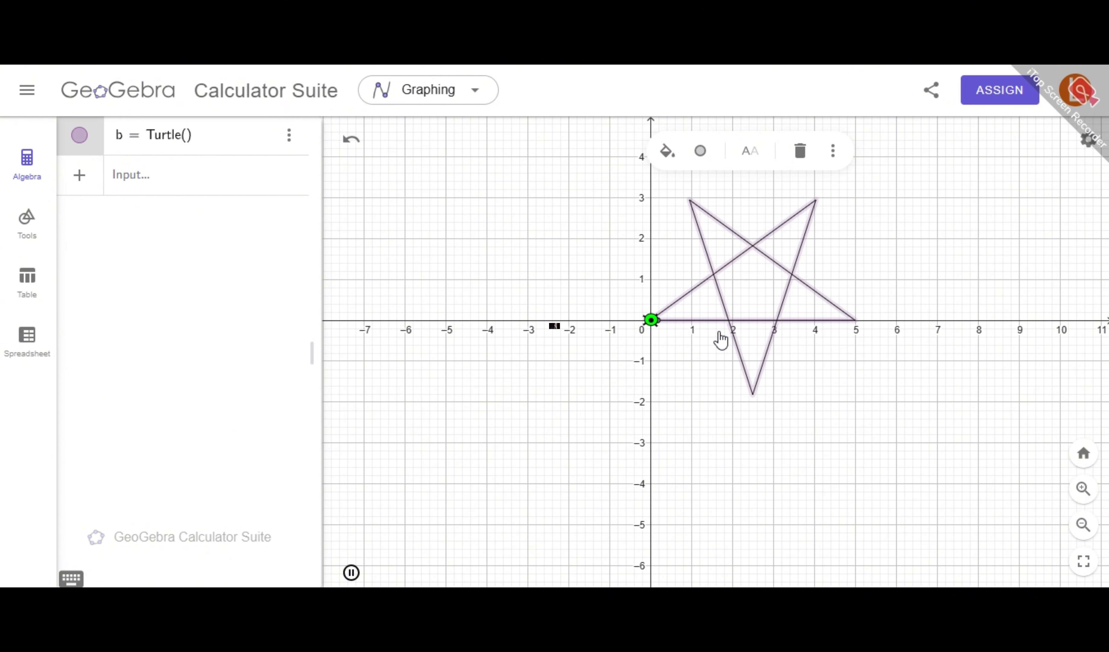
click(766, 397)
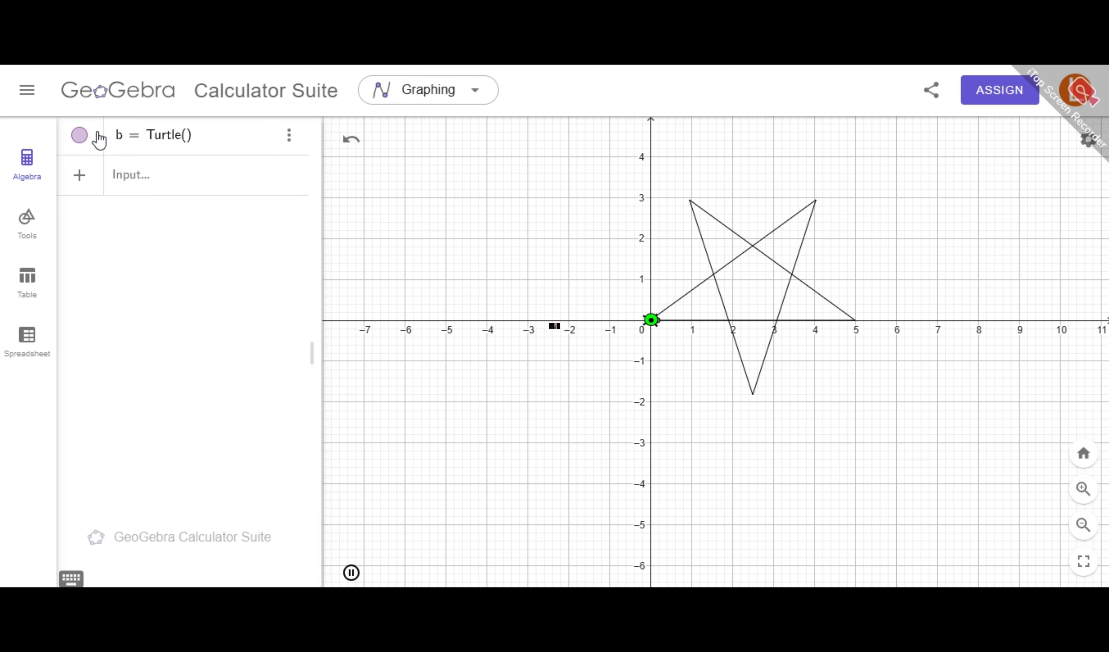
Toggle the visibility of turtle b off and back on
click(82, 135)
click(81, 135)
double_click(81, 135)
Set the point style of the turtle's star drawing to the small solid dot
click(753, 250)
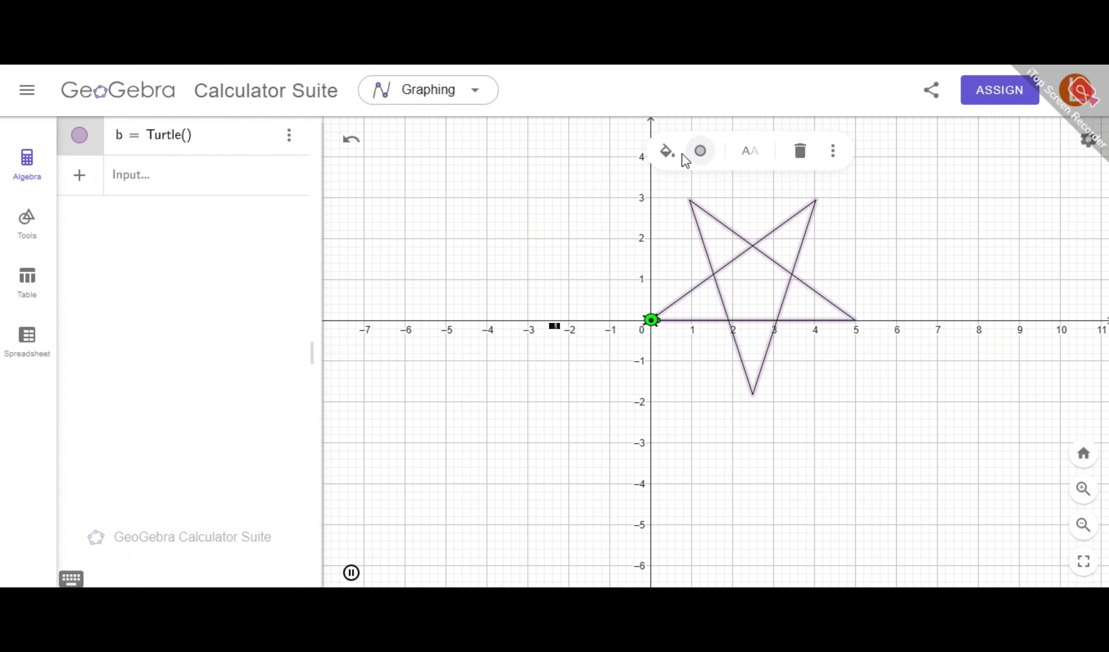
click(700, 152)
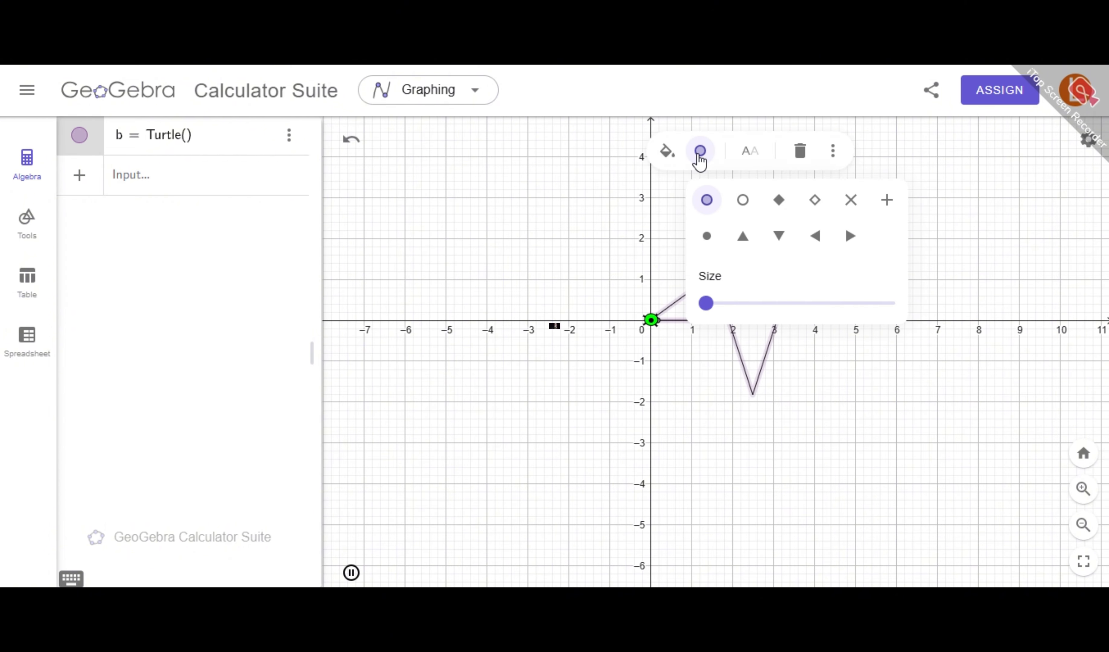
click(709, 237)
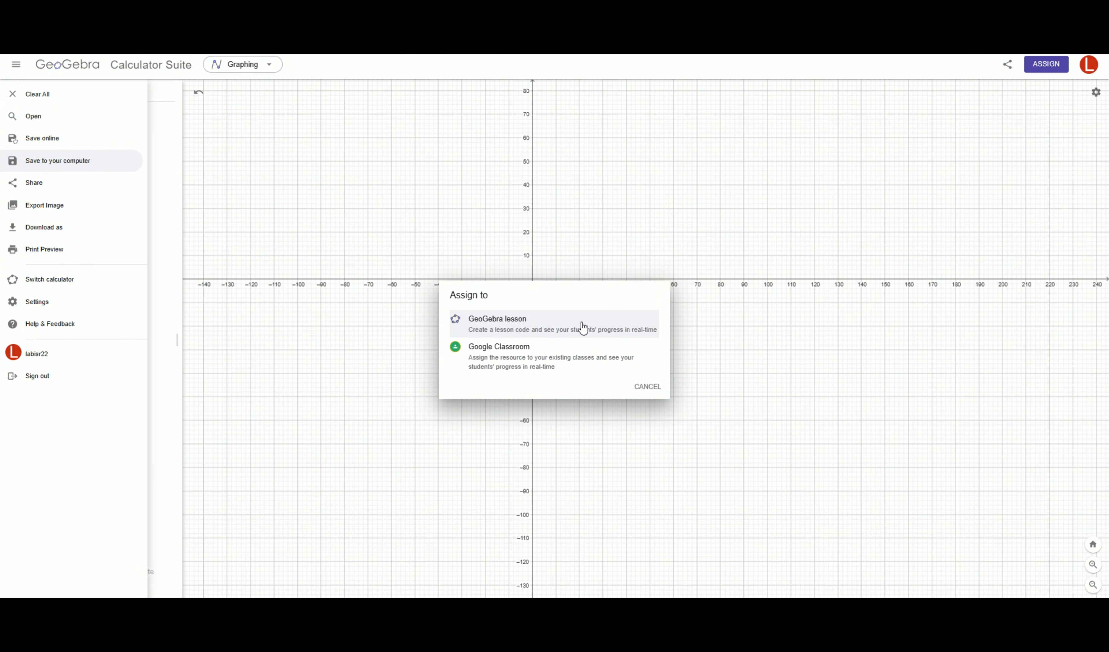
Create a GeoGebra lesson titled Graphing Assignment May 8, 2025, and preview the student's Task 1 work before returning to the lesson overview
click(582, 323)
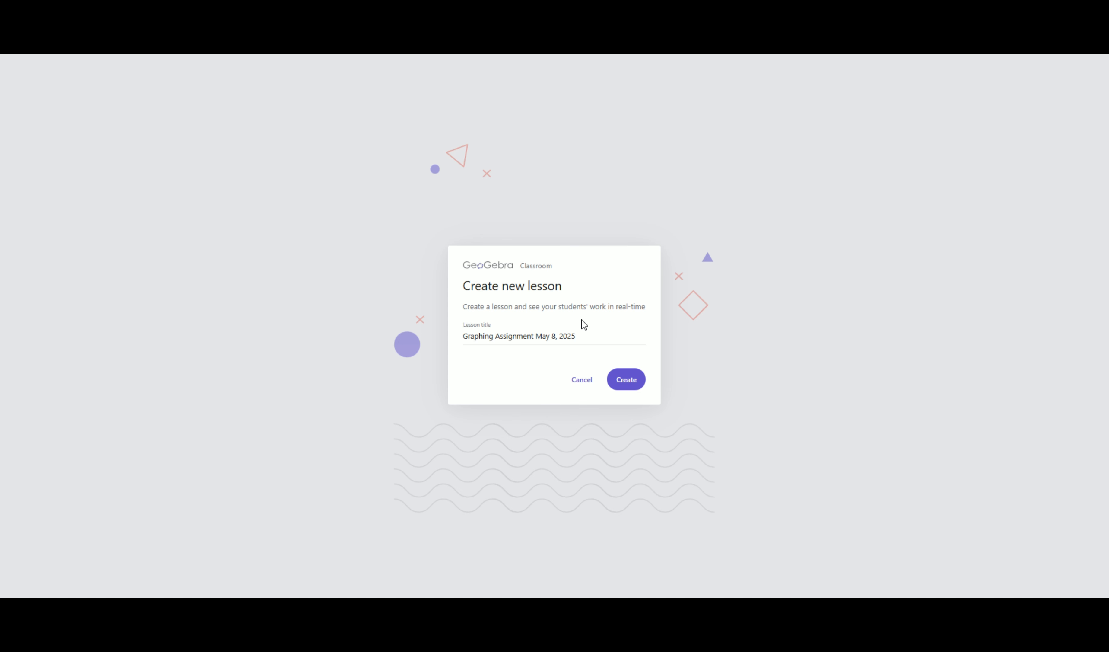
click(613, 377)
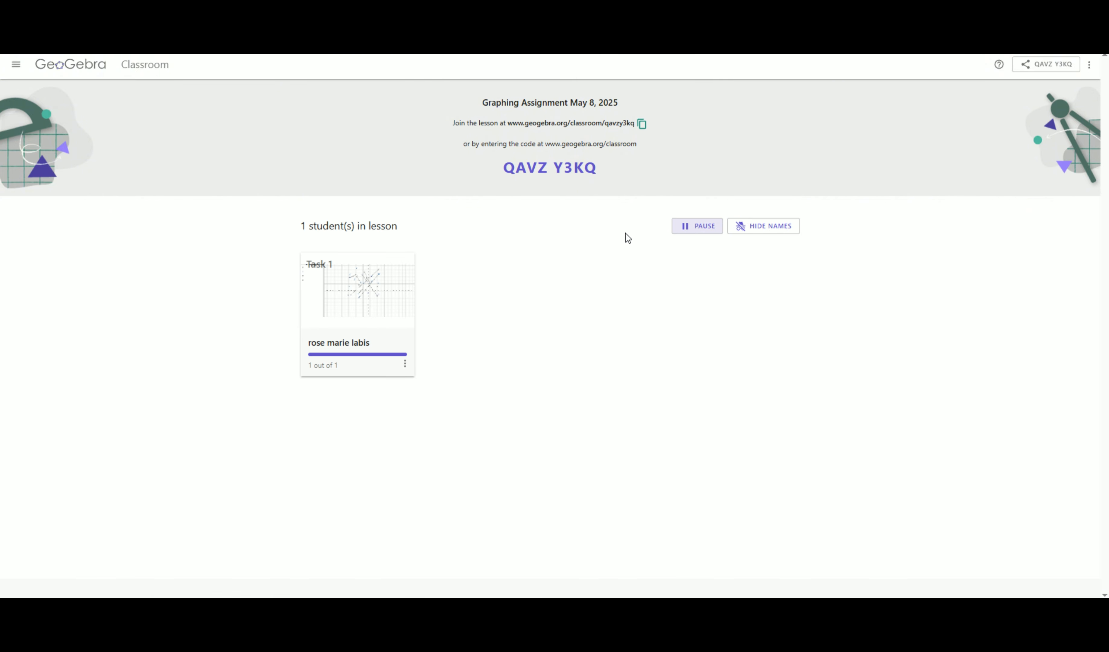
click(373, 289)
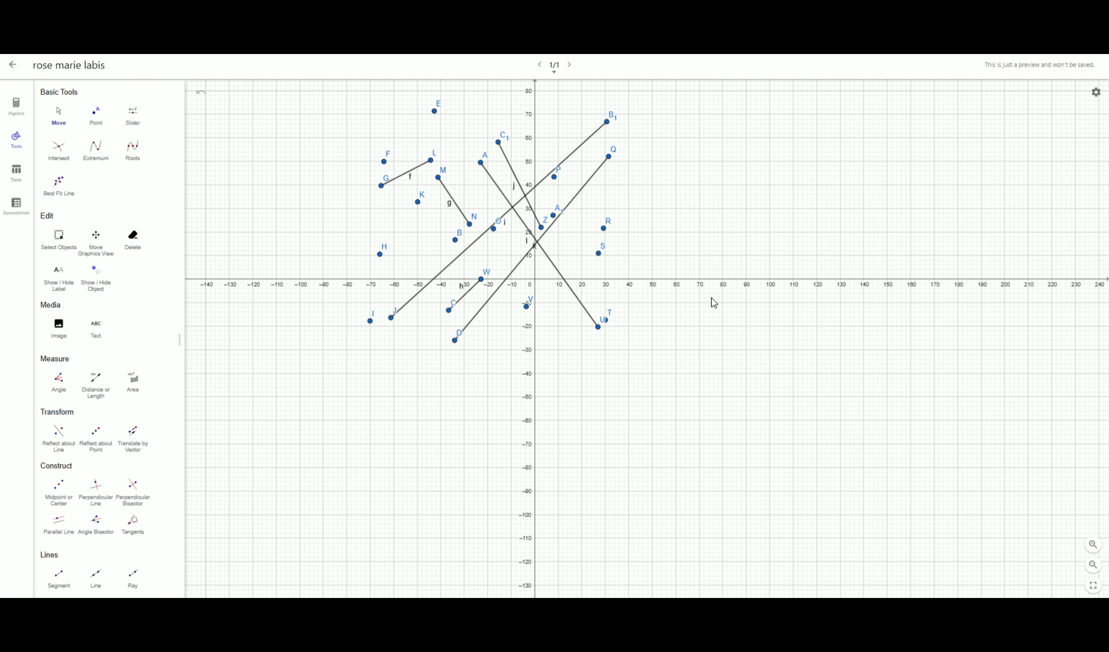
click(21, 72)
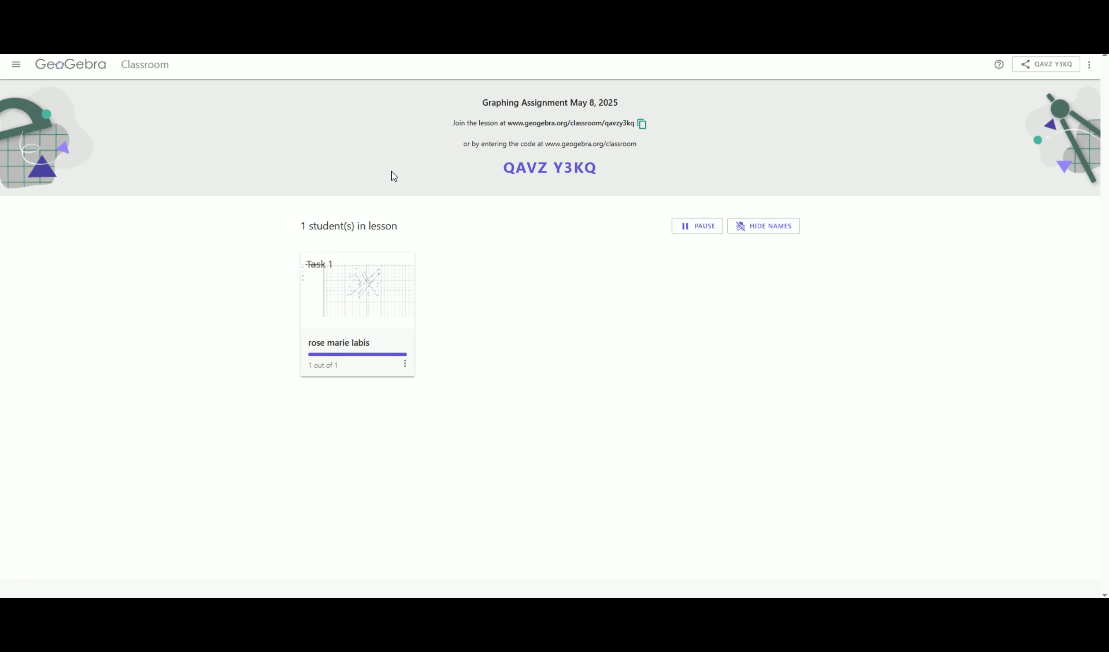